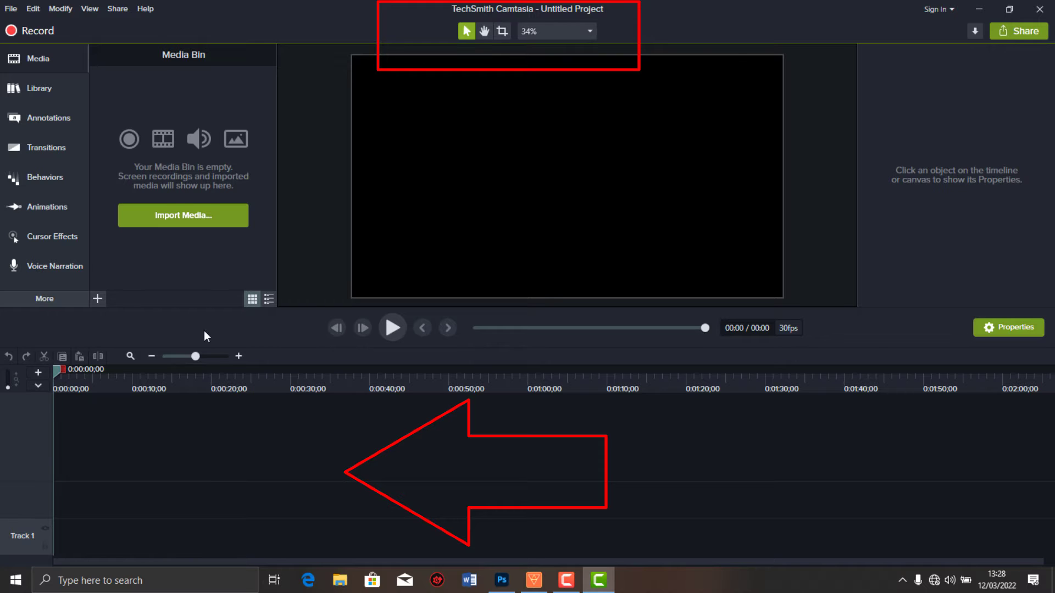
Import the Composite video from the Desktop, place it at the start of Track 2 and preview about two seconds.
left_click(172, 217)
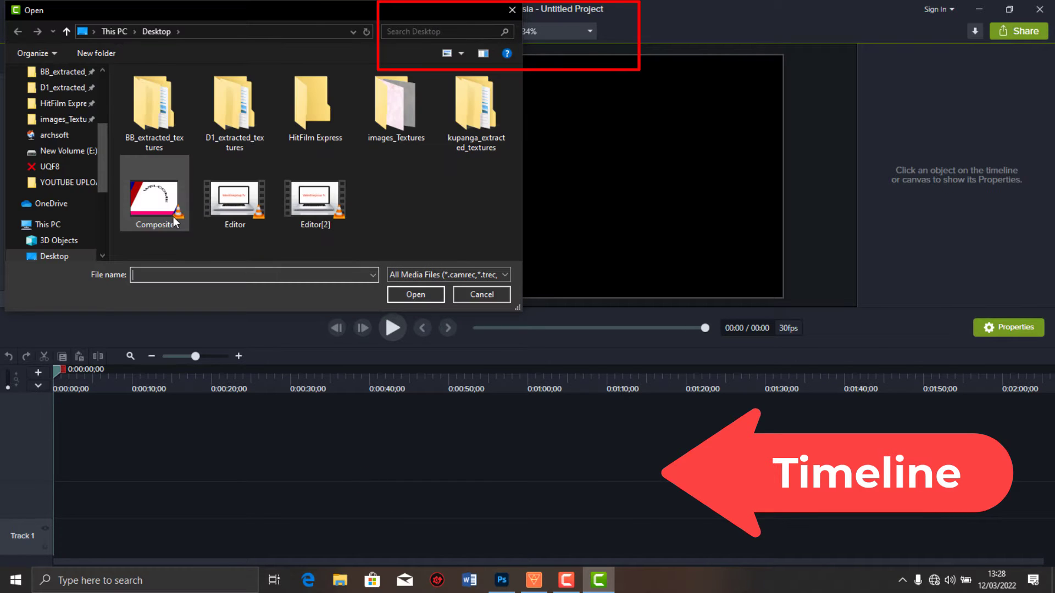
left_click(410, 294)
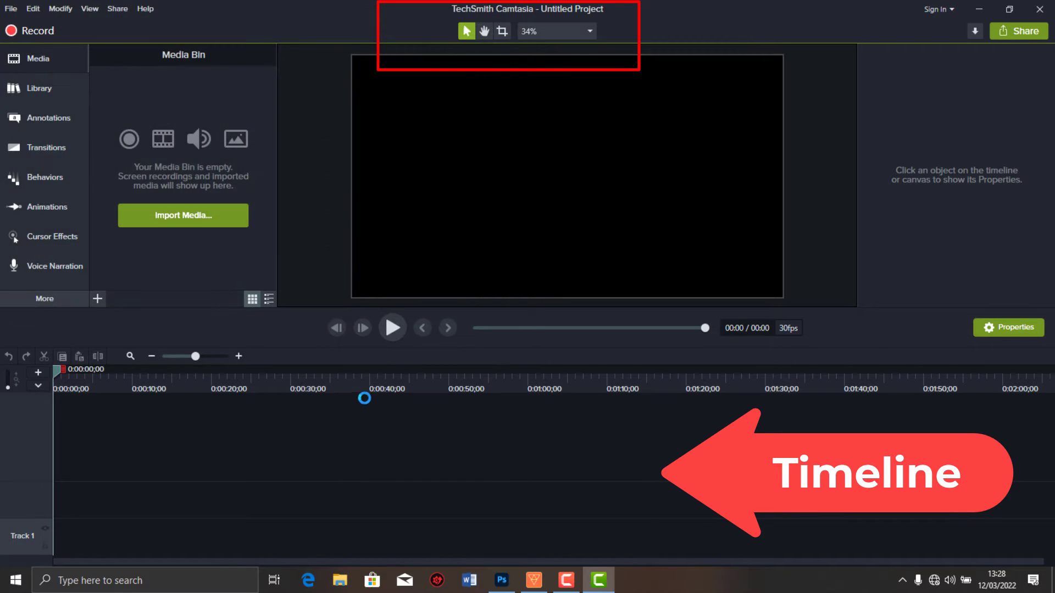
left_click_drag(128, 104, 56, 477)
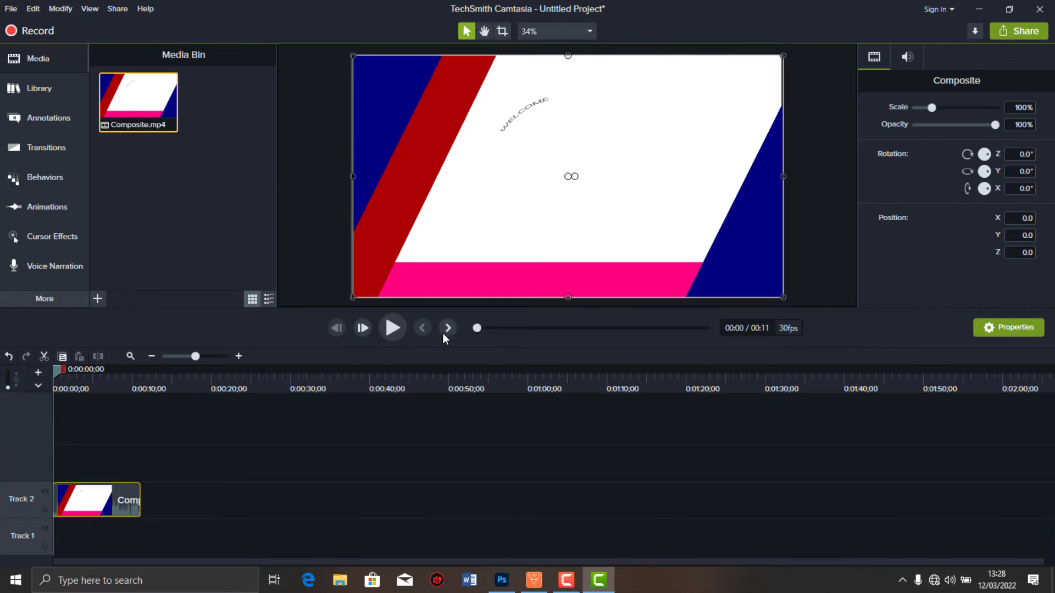
left_click(400, 323)
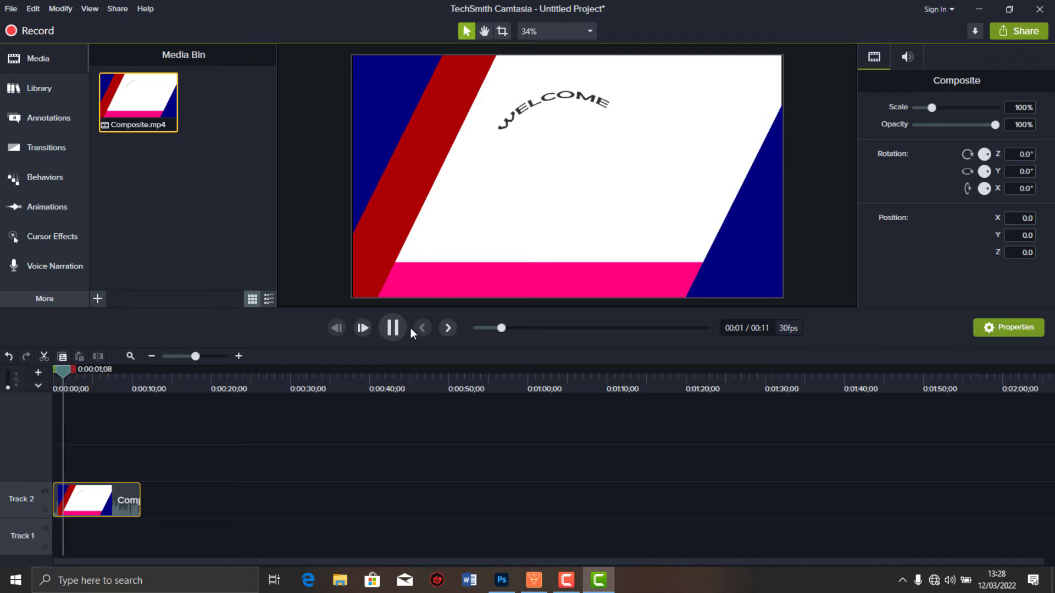
left_click(381, 330)
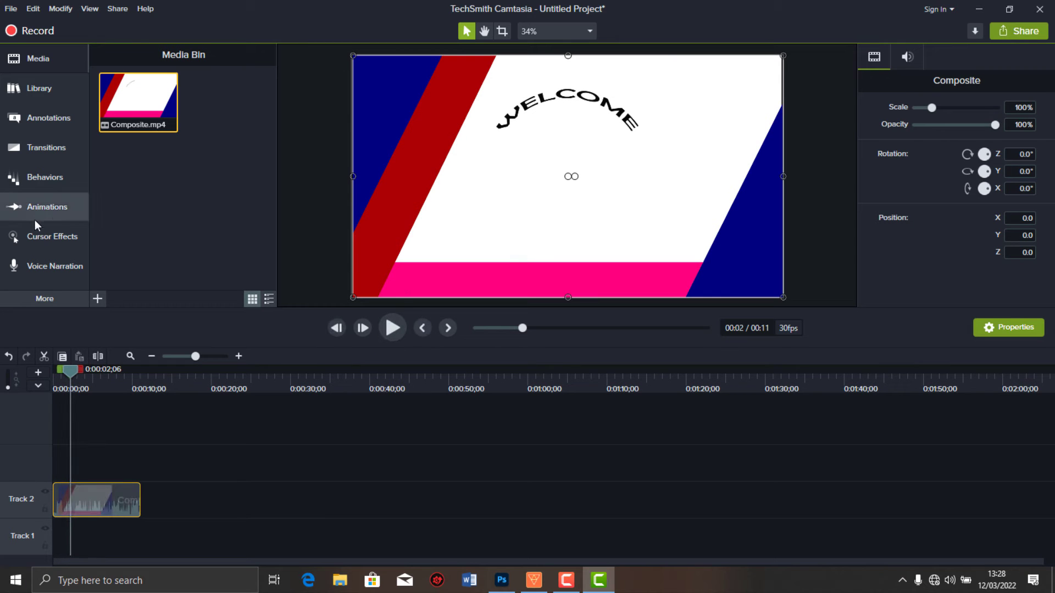
Add a Basic-style Text Rectangle callout below the WELCOME title on the canvas and set its text to "hfffgfyffy".
left_click(42, 88)
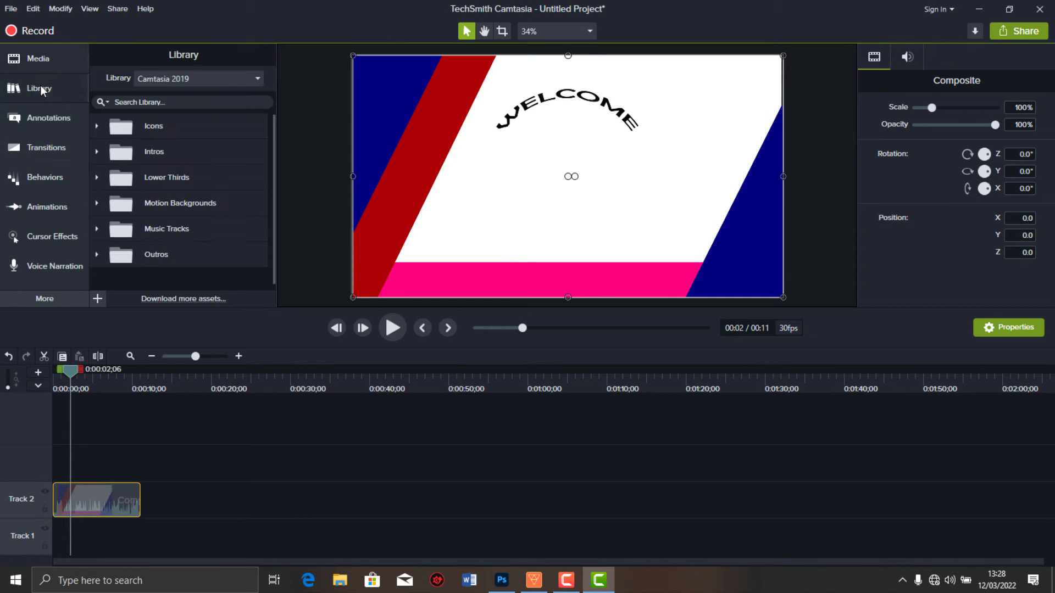
left_click(34, 126)
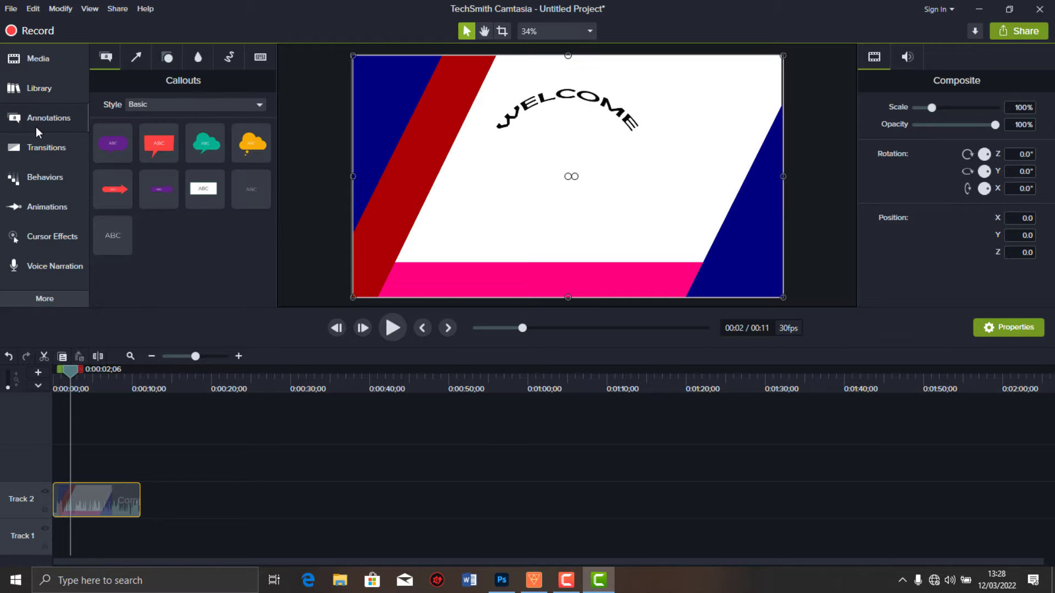
left_click(131, 59)
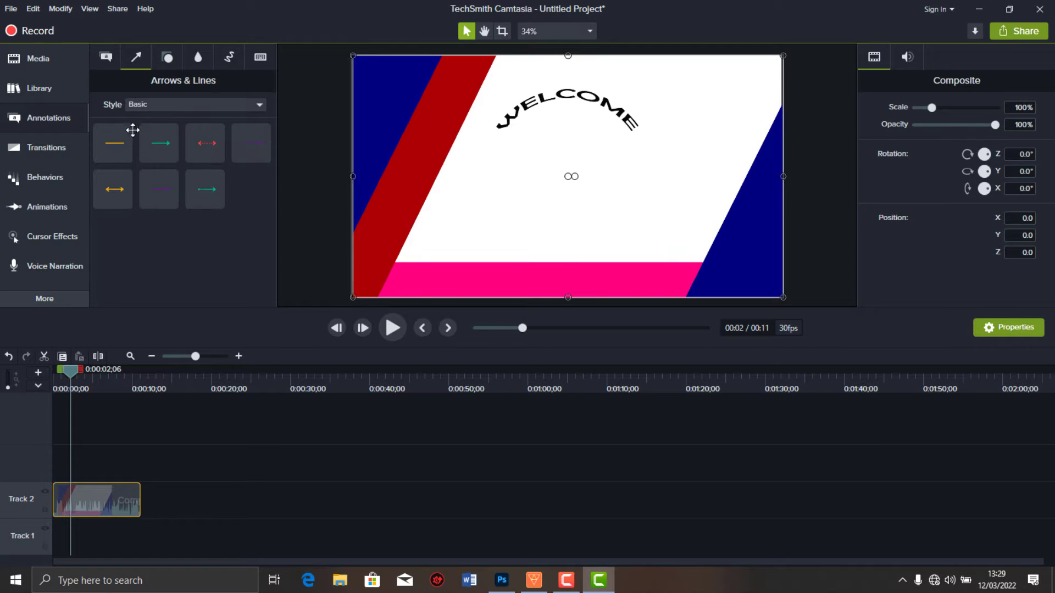
left_click(104, 55)
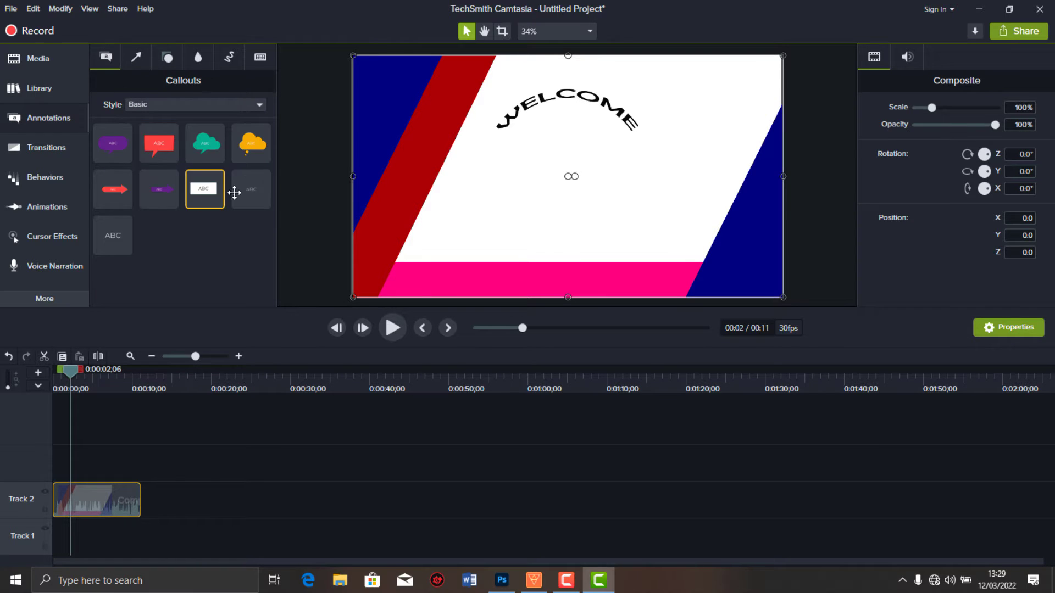
left_click_drag(234, 193, 477, 203)
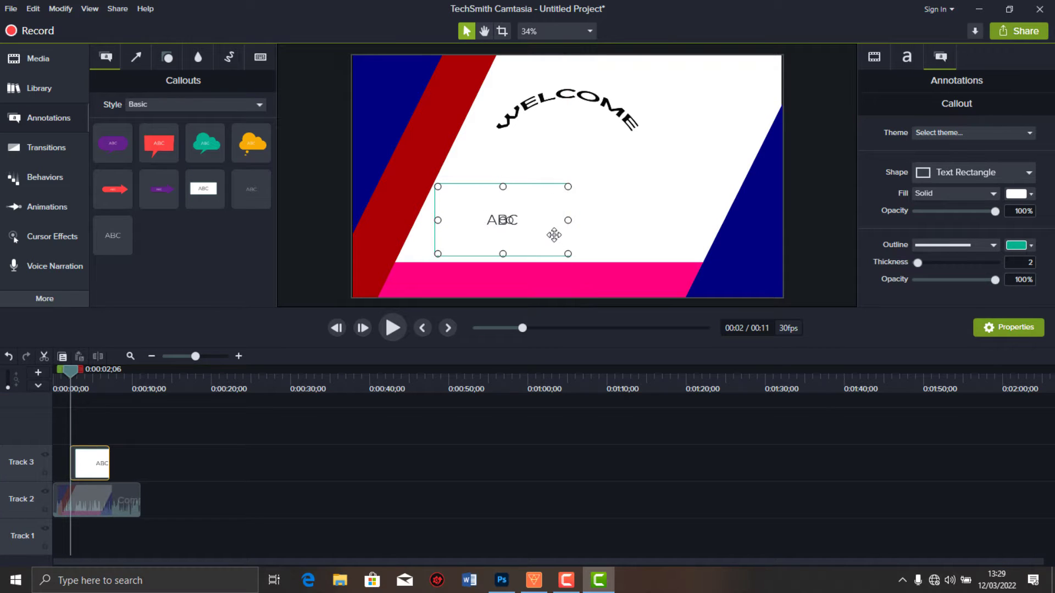
double_click(508, 219)
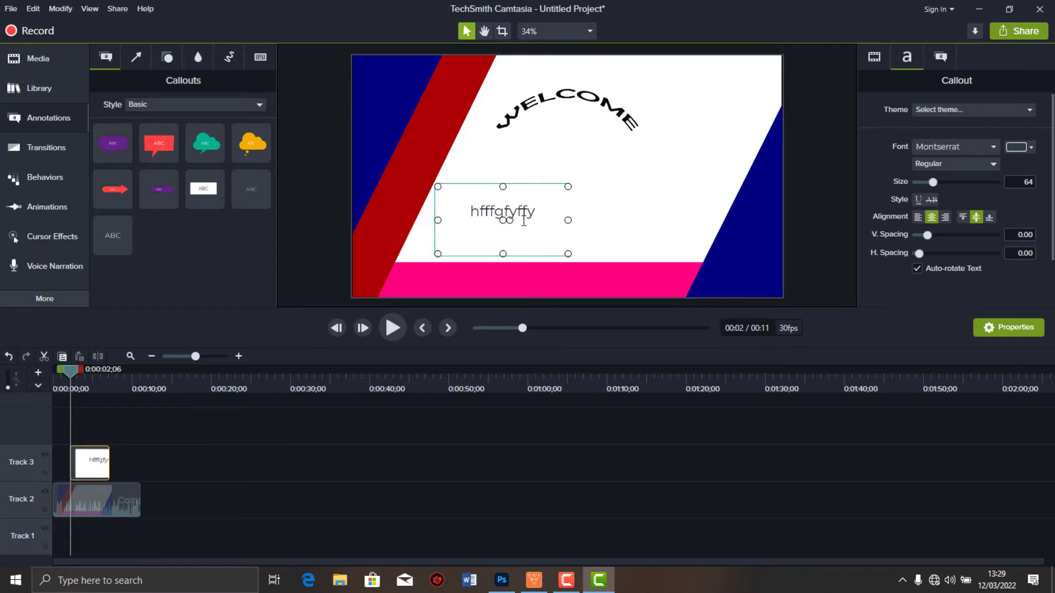
left_click(646, 175)
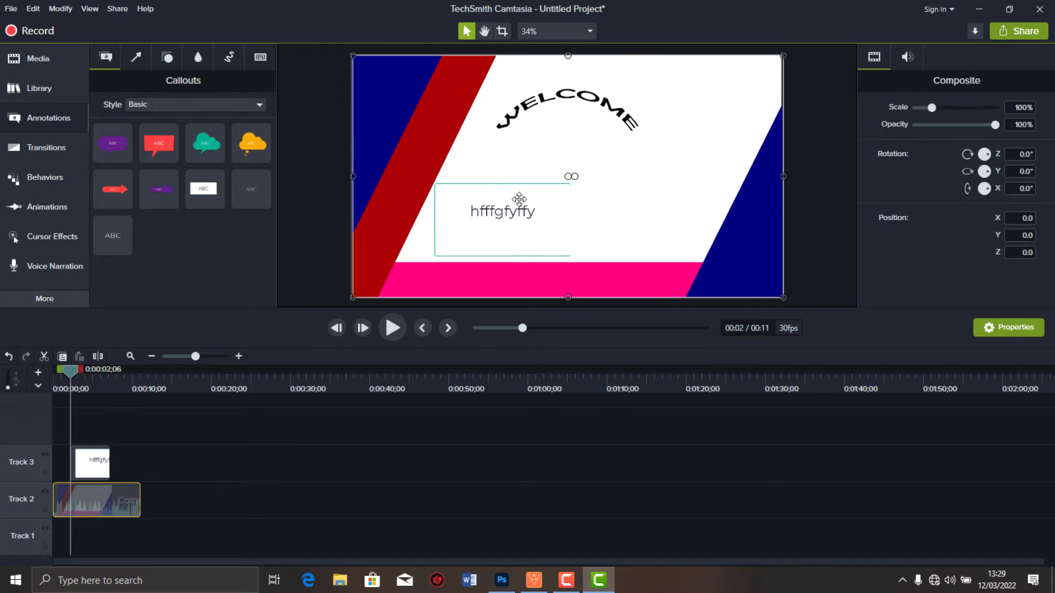
Examine the available behavior presets, the zoom-and-pan settings, the cursor effects and the voice narration options.
left_click(39, 181)
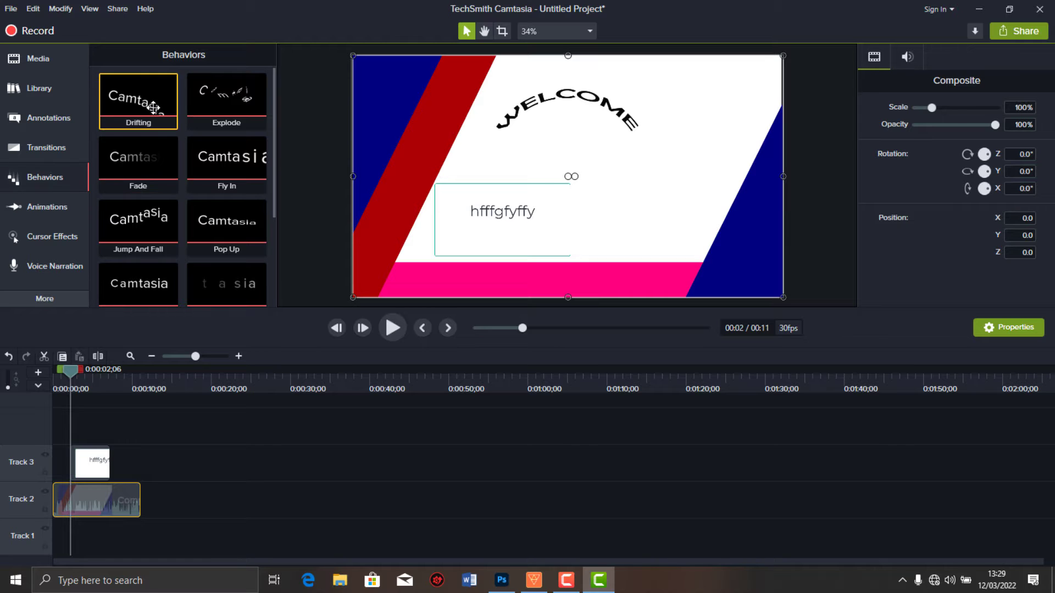
scroll(250, 137, "down", 3)
scroll(258, 155, "up", 3)
scroll(228, 164, "down", 3)
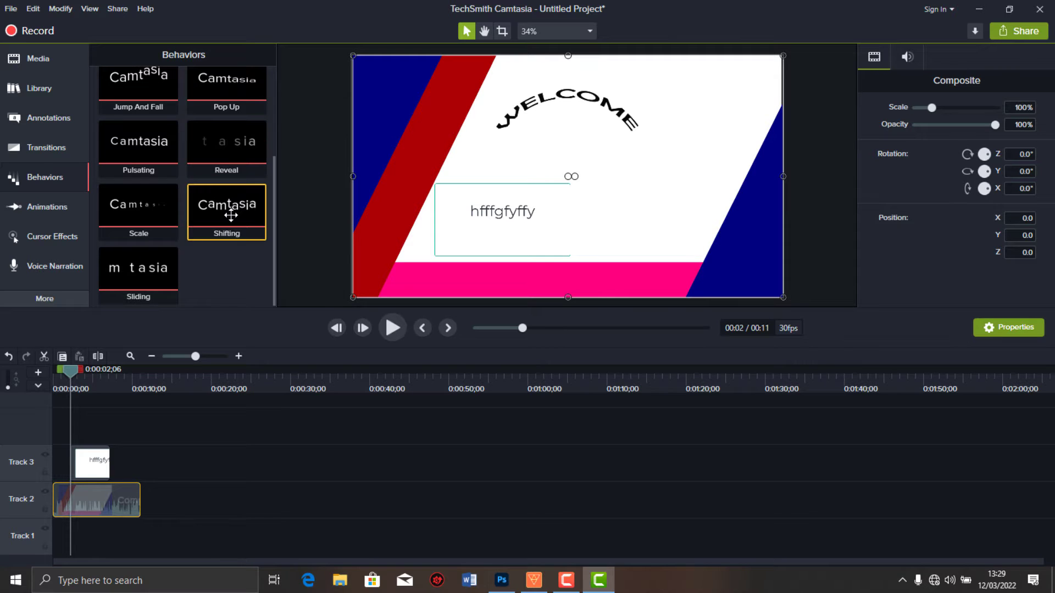
left_click(70, 214)
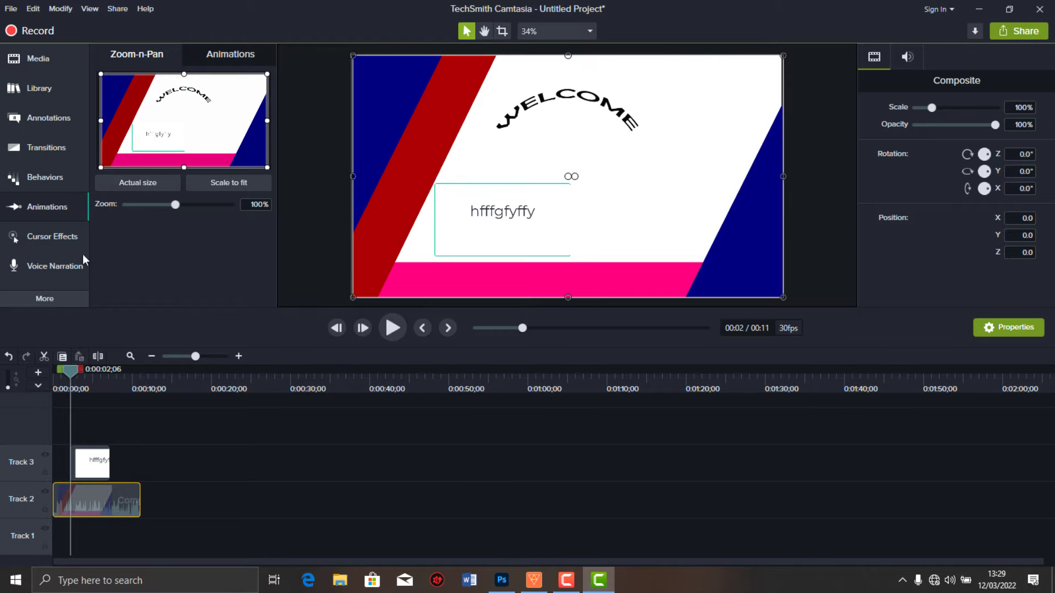
left_click(52, 235)
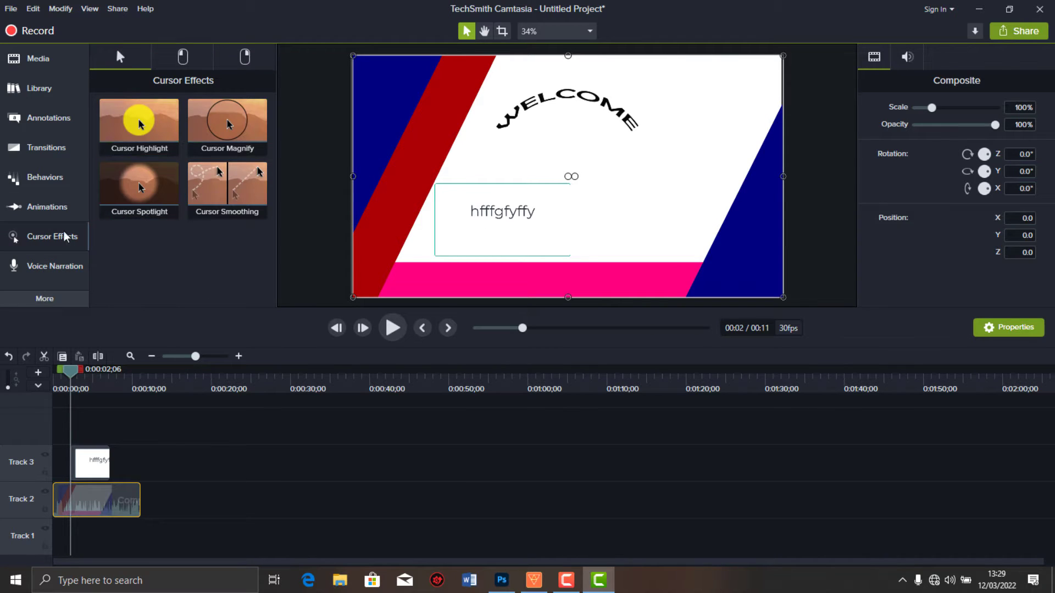
left_click(53, 268)
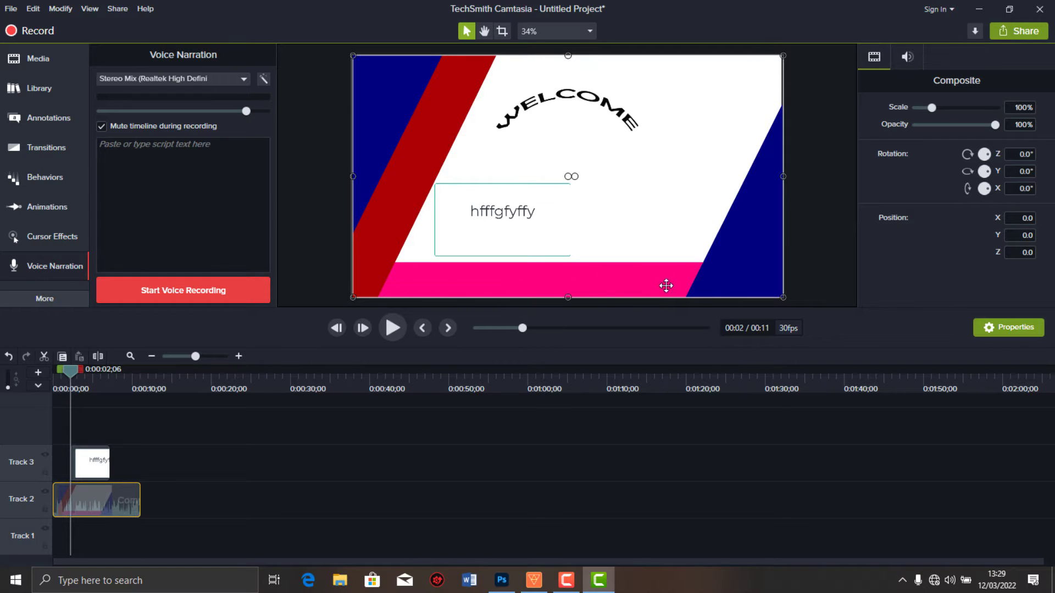
scroll(657, 301, "down", 1)
scroll(641, 193, "up", 2)
scroll(507, 184, "down", 1)
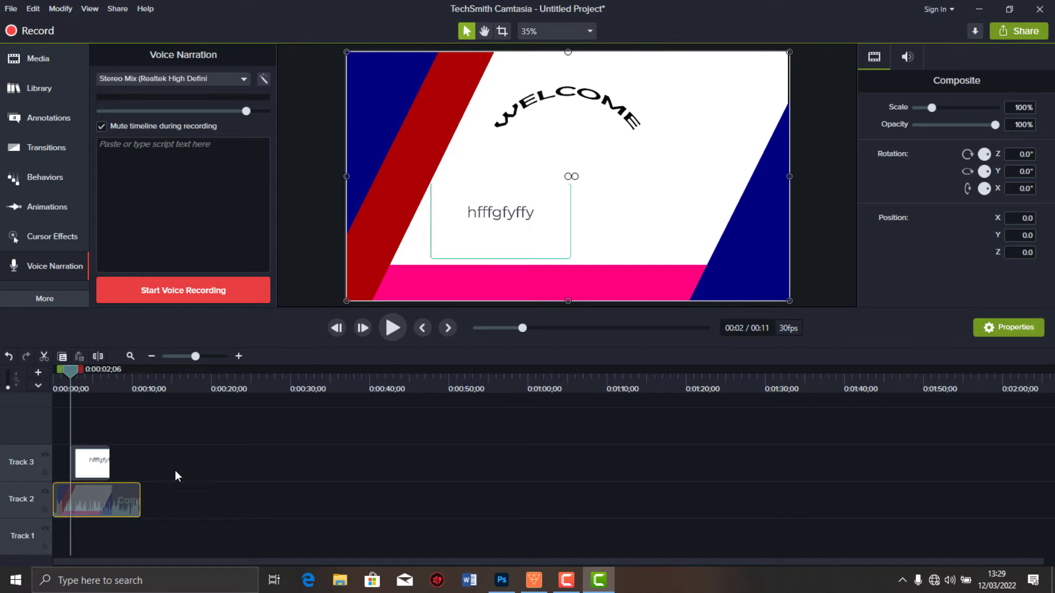
mouse_move(83, 502)
left_mouse_down()
mouse_move(231, 513)
mouse_move(70, 510)
left_mouse_up()
Review the production presets offered for exporting the video to a local file, and leave the wizard without producing.
left_click(1021, 34)
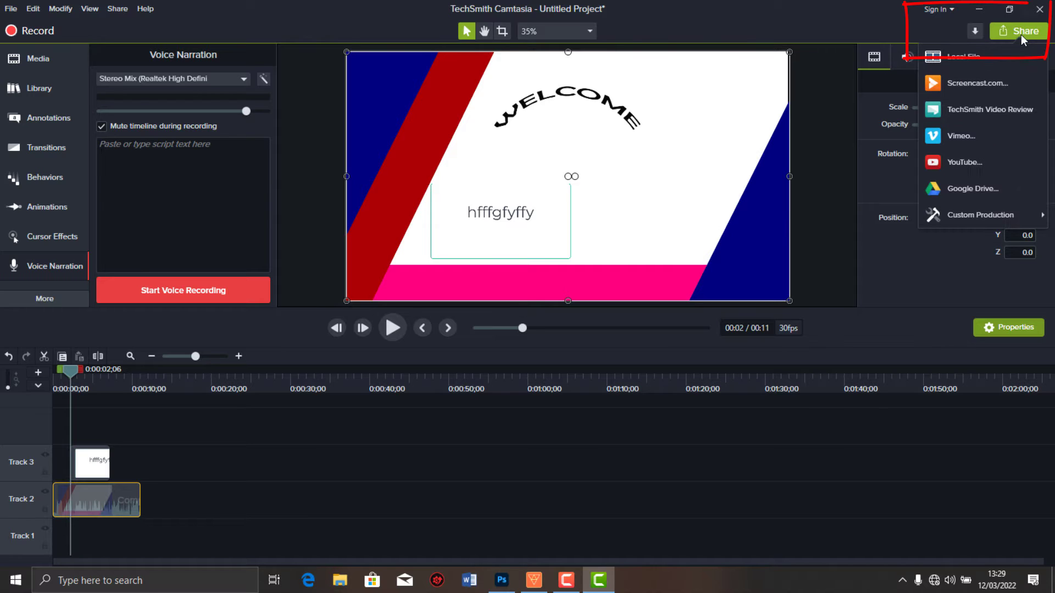
left_click(966, 58)
left_click(581, 177)
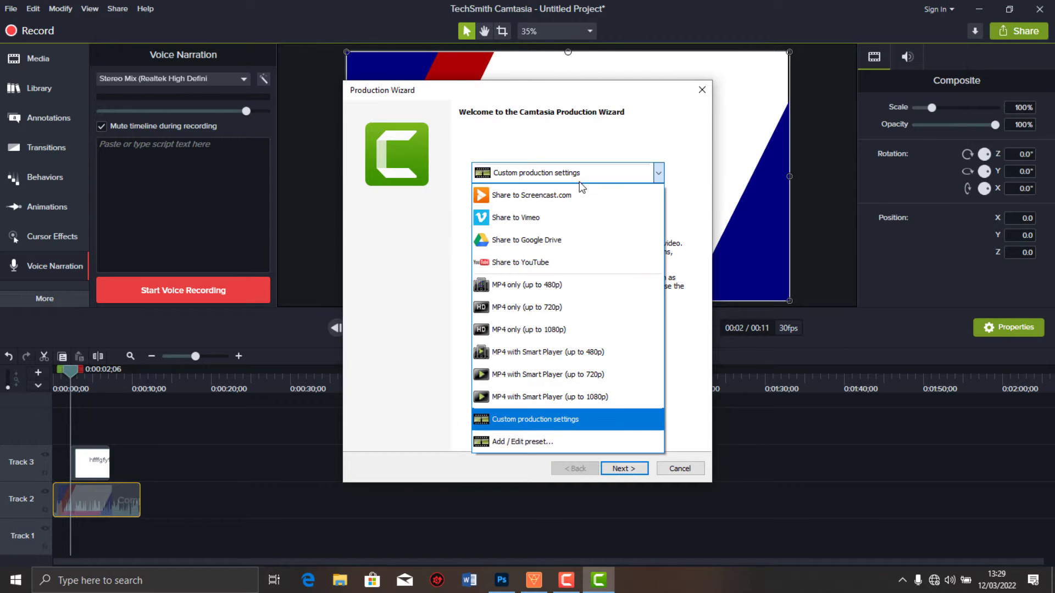
left_click(665, 473)
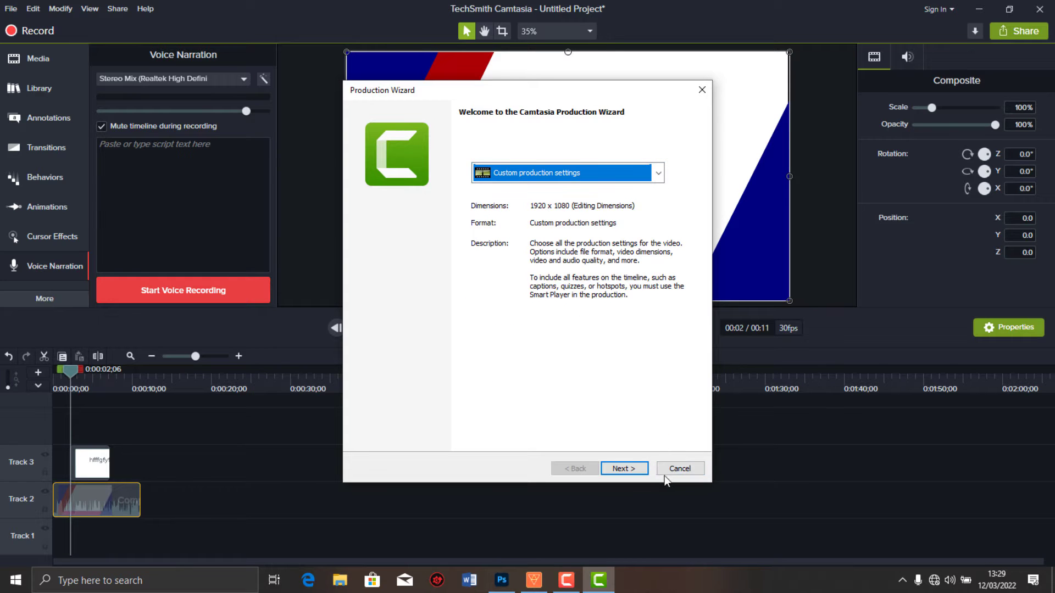
left_click(665, 474)
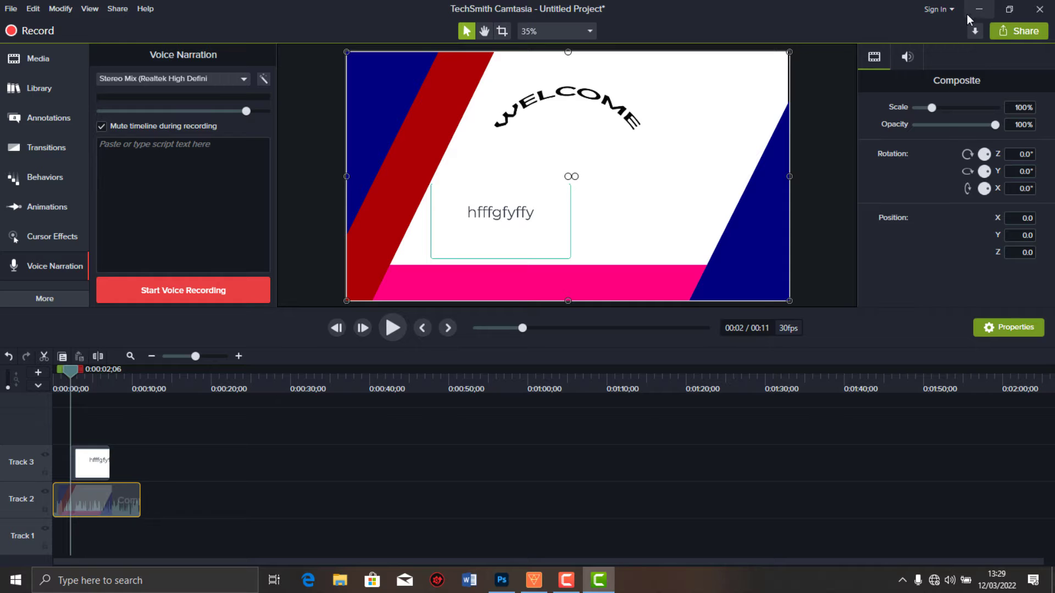
Switch to HitFilm Express and create a new project with the Full HD @ 25 fps template settings.
left_click(977, 15)
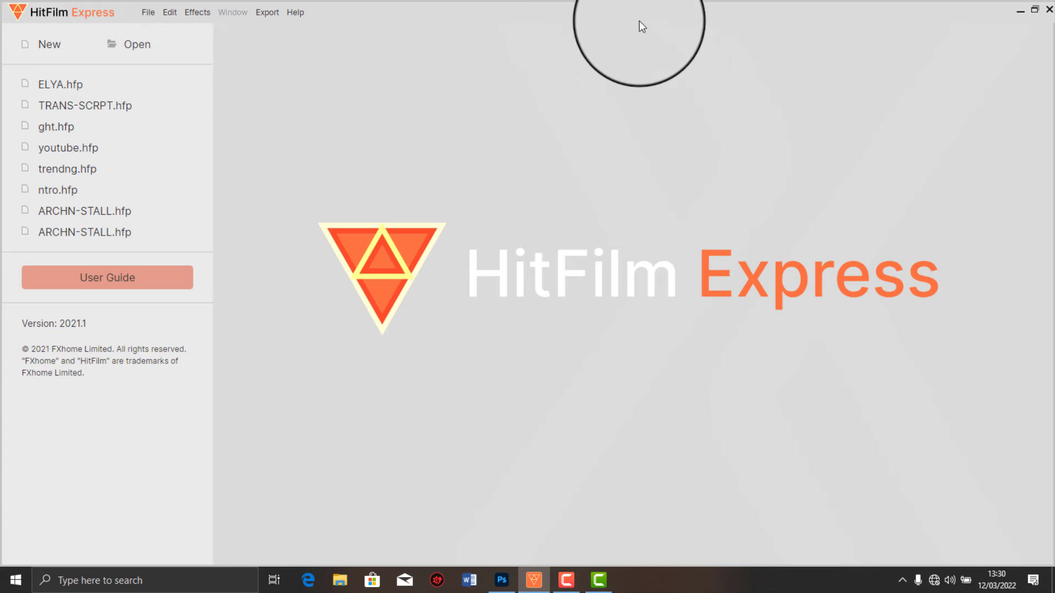
left_click(147, 12)
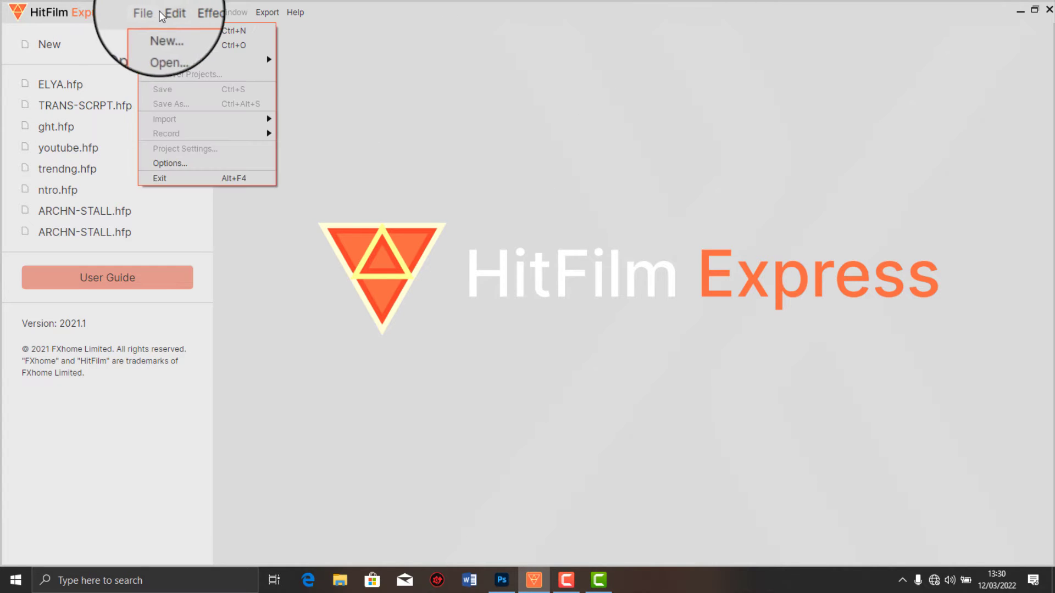
left_click(159, 11)
left_click(263, 9)
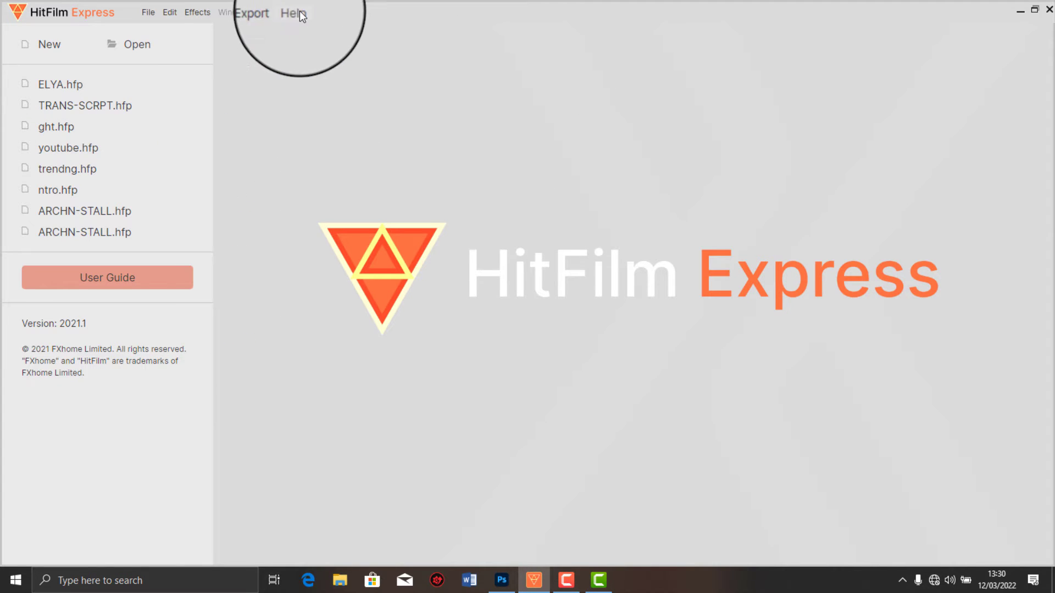
left_click(170, 13)
left_click(48, 44)
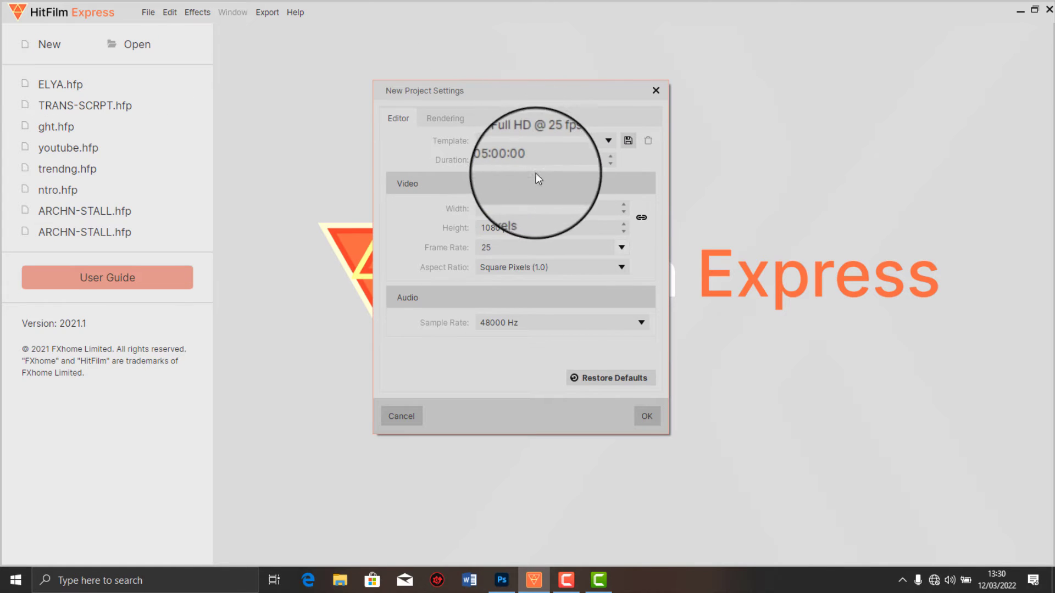
left_click(642, 417)
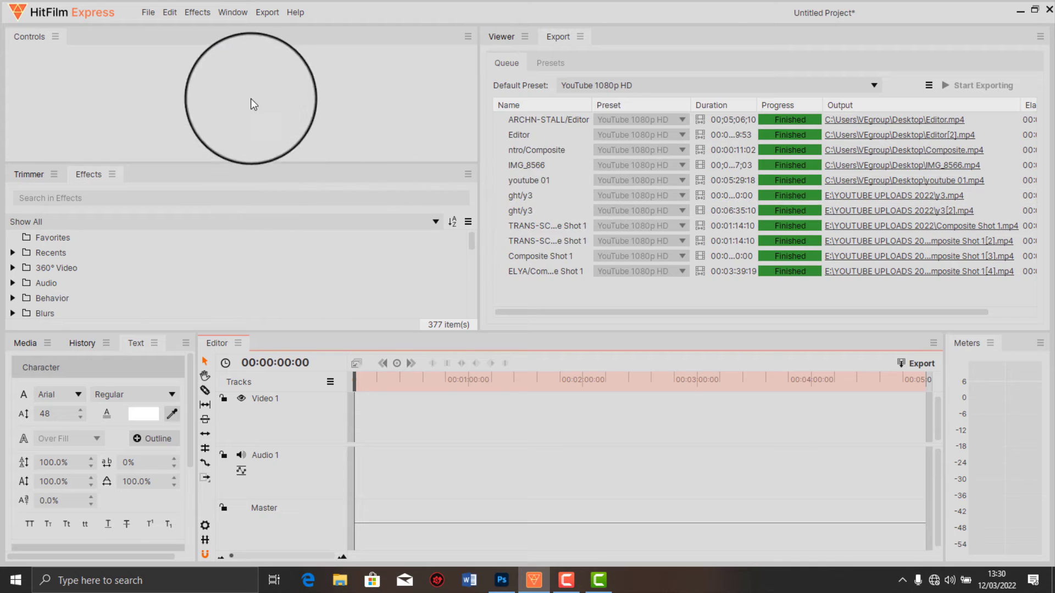
Display the Viewer and the Trimmer in the workspace and make the Trimmer area taller.
left_click(498, 37)
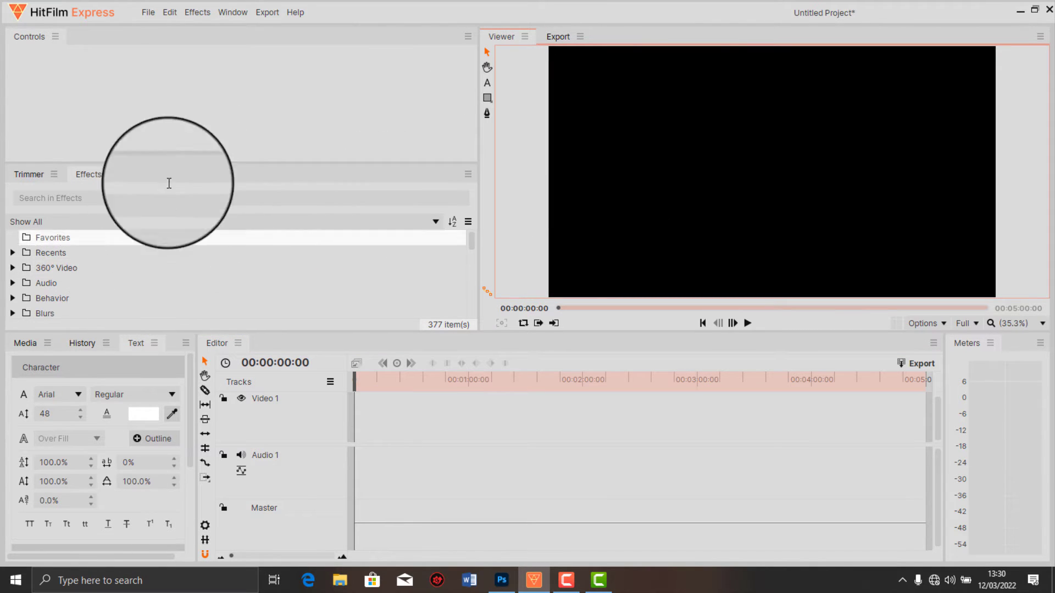
left_click(28, 175)
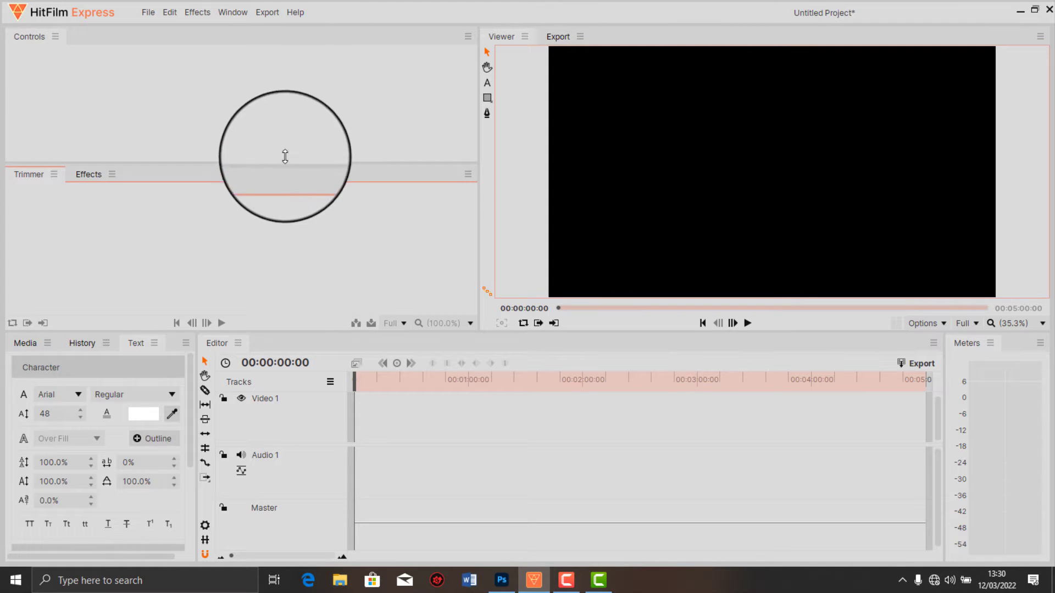
left_click_drag(285, 165, 294, 65)
scroll(141, 445, "down", 3)
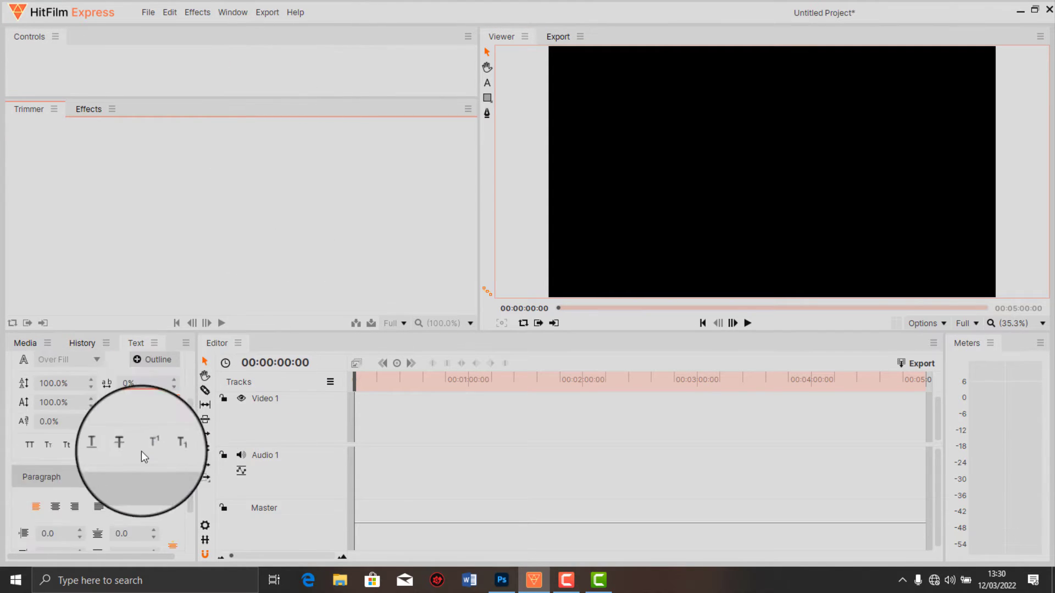
scroll(144, 399, "up", 4)
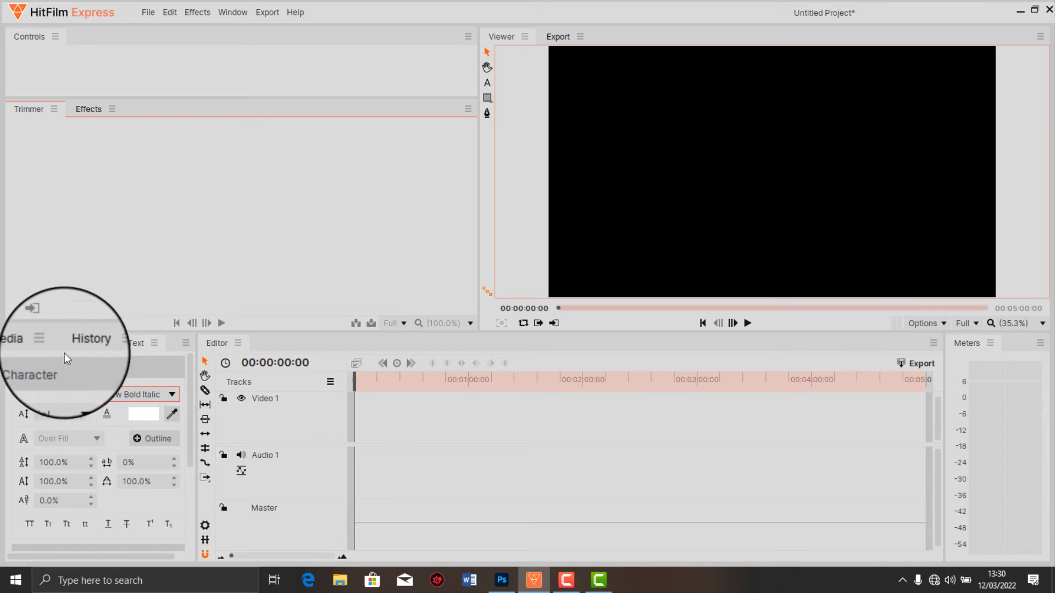
Import the Composite video from the Desktop folder into the project media.
left_click(31, 348)
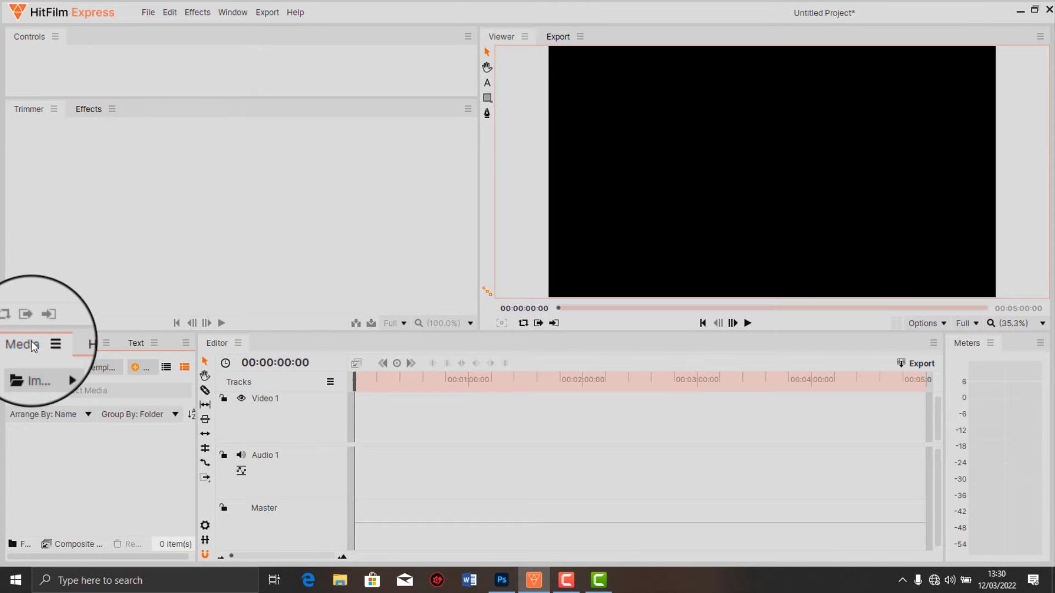
left_click(40, 369)
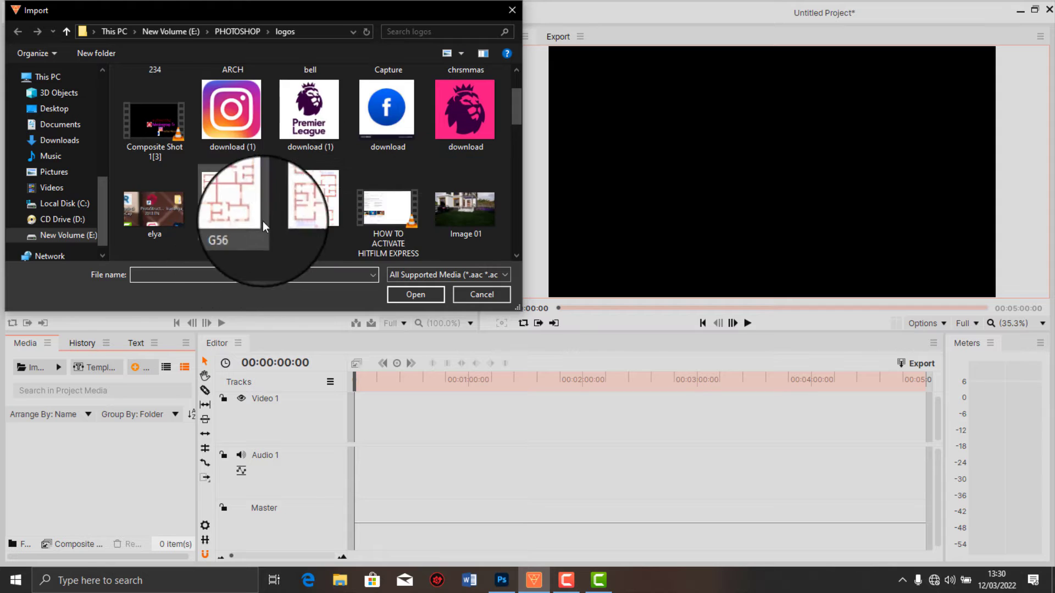
scroll(302, 187, "down", 10)
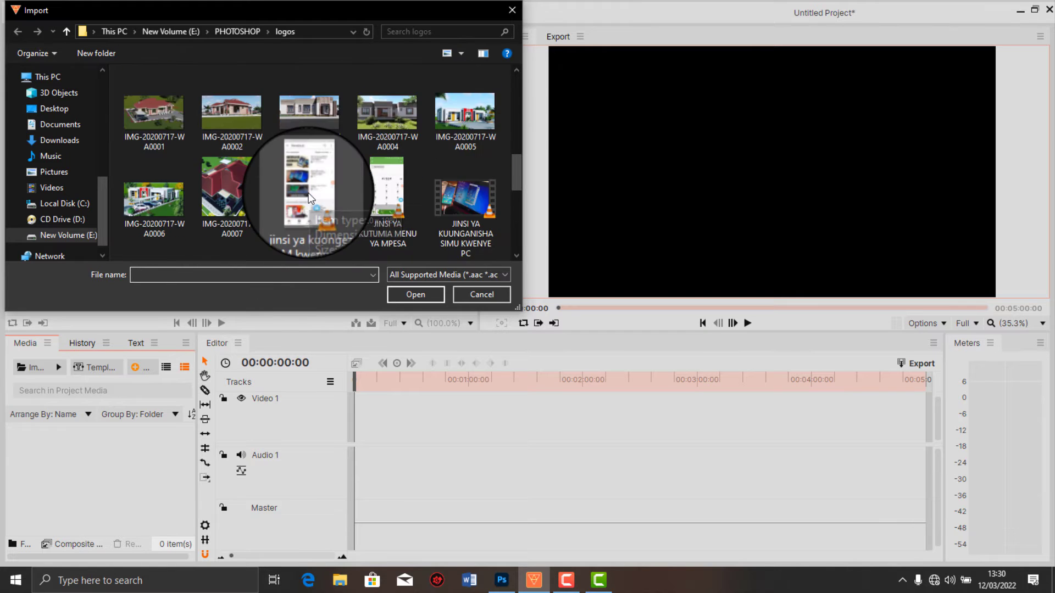
left_click(53, 108)
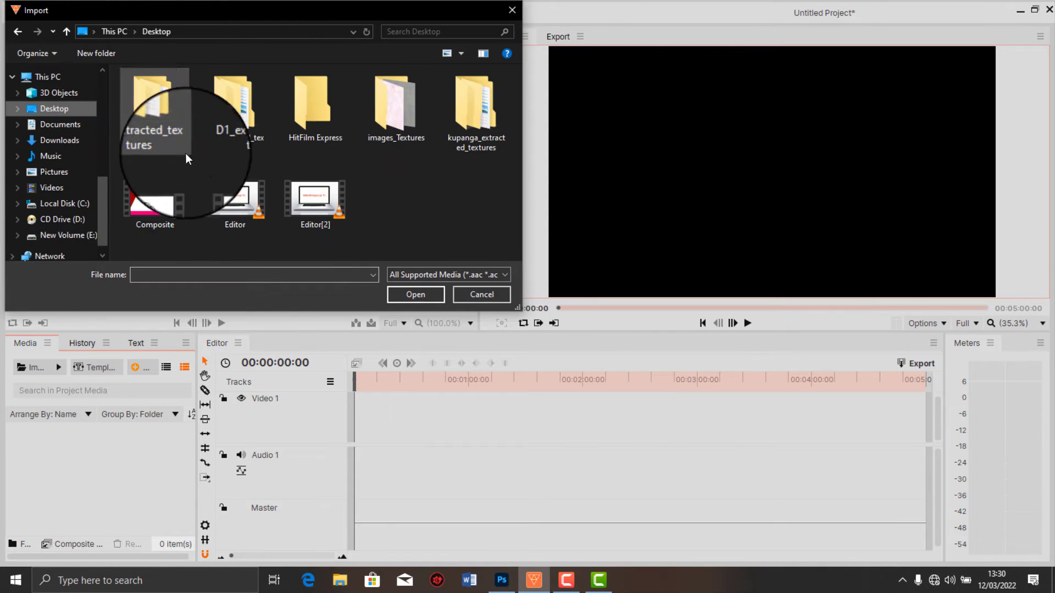
left_click(142, 221)
left_click(416, 294)
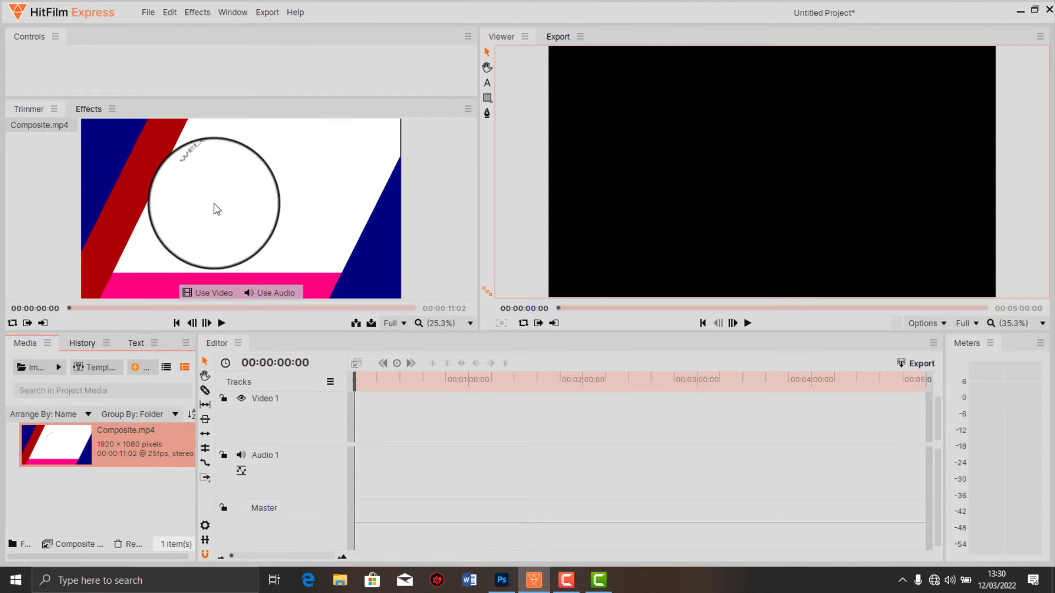
Scrub through Composite.mp4 in the Trimmer and place the clip at the start of the Video 1 and Audio 1 tracks.
left_click(194, 228)
left_click_drag(70, 308, 142, 309)
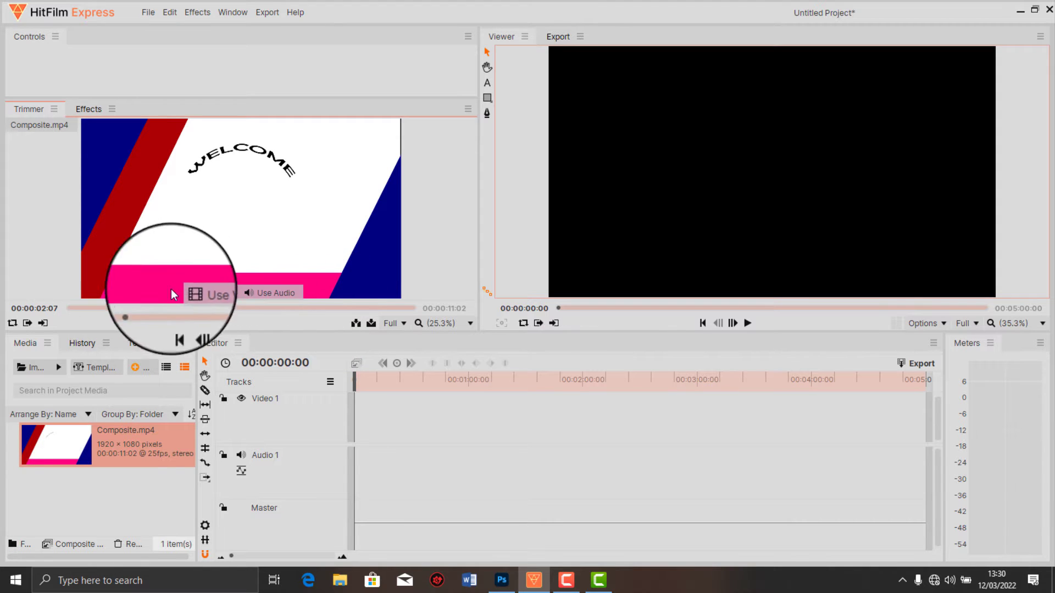
left_click(193, 325)
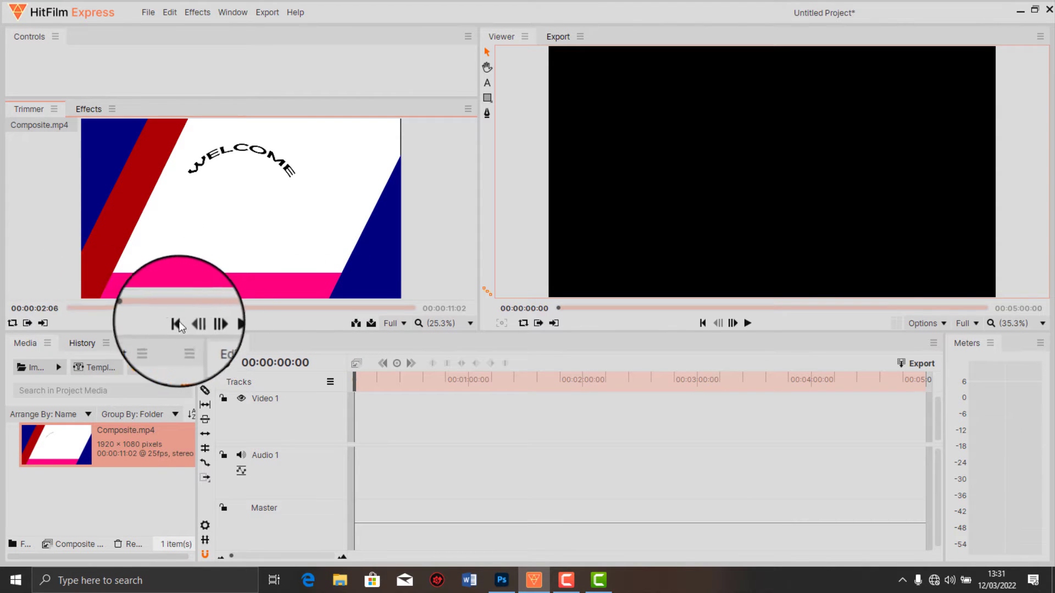
left_click_drag(139, 309, 355, 417)
left_click(207, 327)
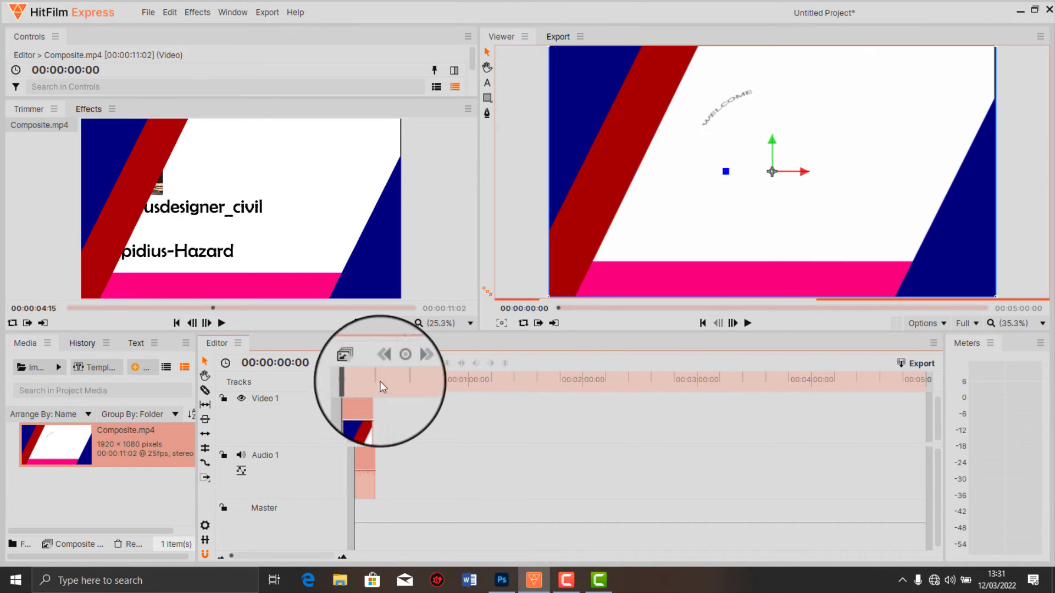
Play the timeline to 00:00:04:09 and review the project settings, leaving them as they are.
left_click(748, 325)
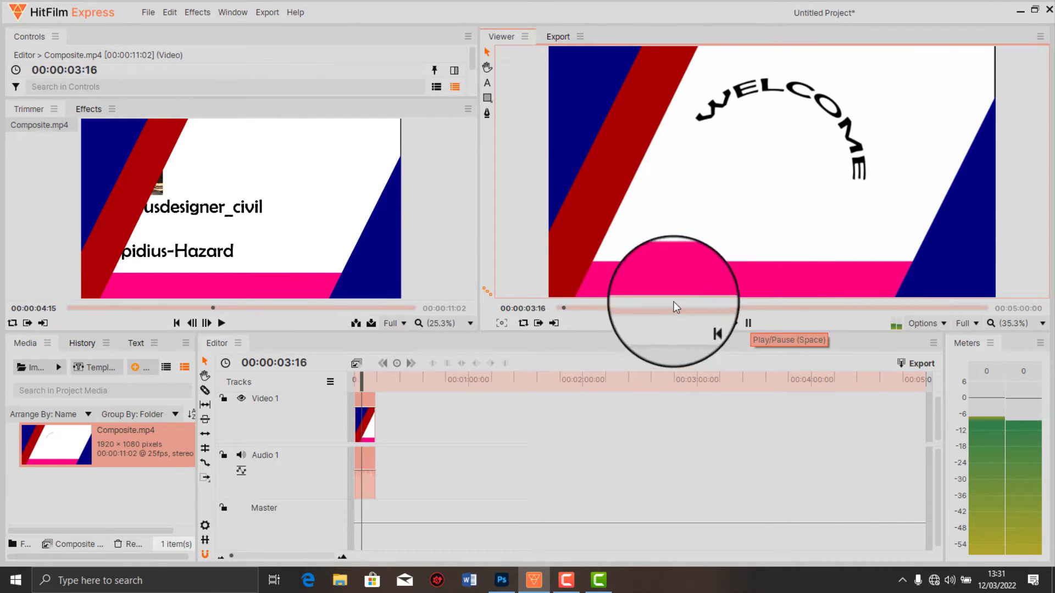
left_click(371, 453)
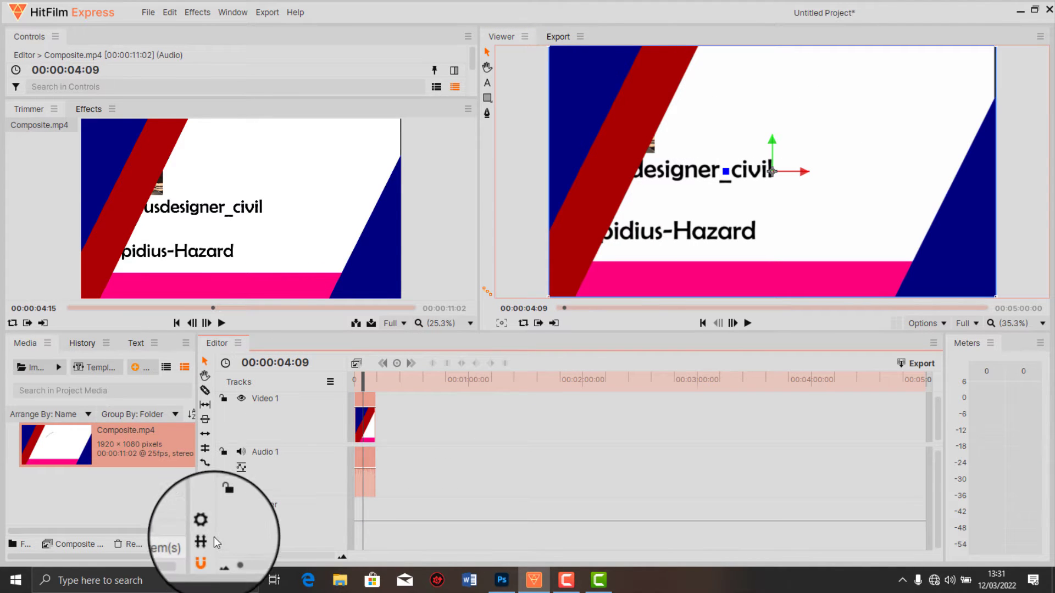
left_click(205, 526)
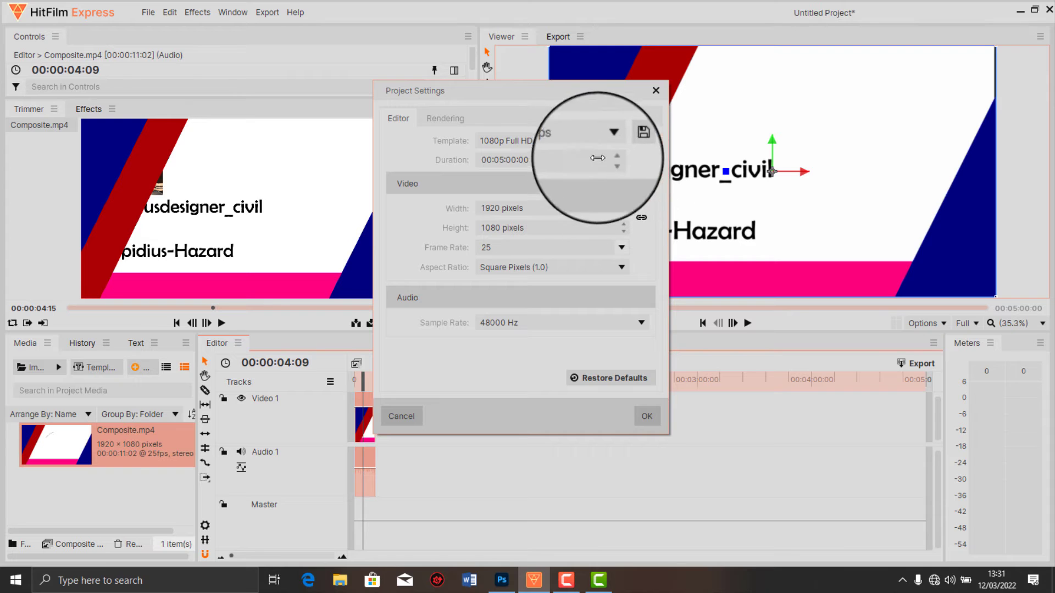
left_click(646, 416)
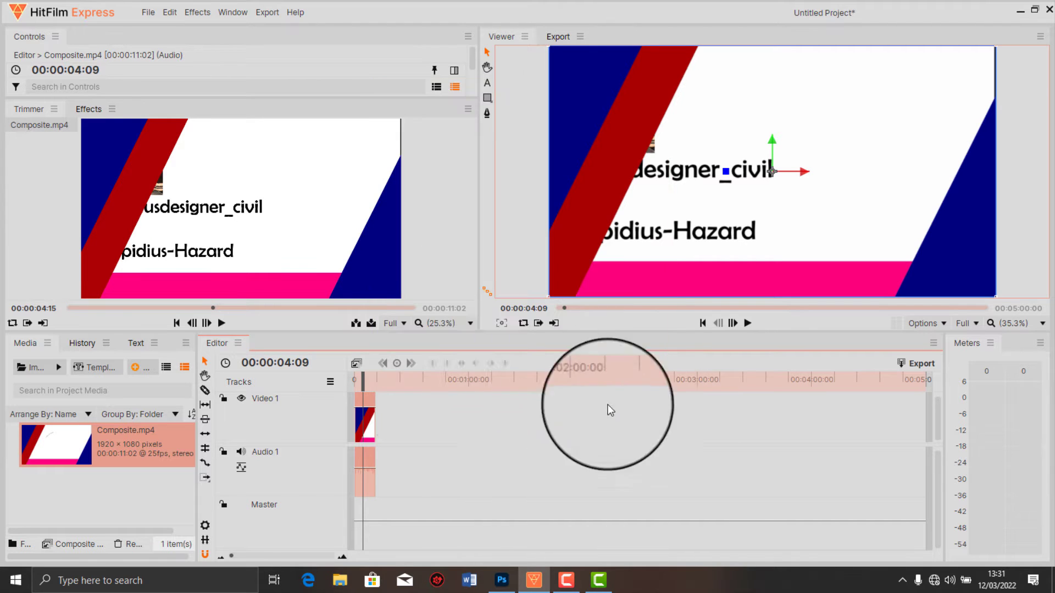
Add a text object in the upper part of the video frame at 00:00:04:09, using the Text tool.
left_click(138, 343)
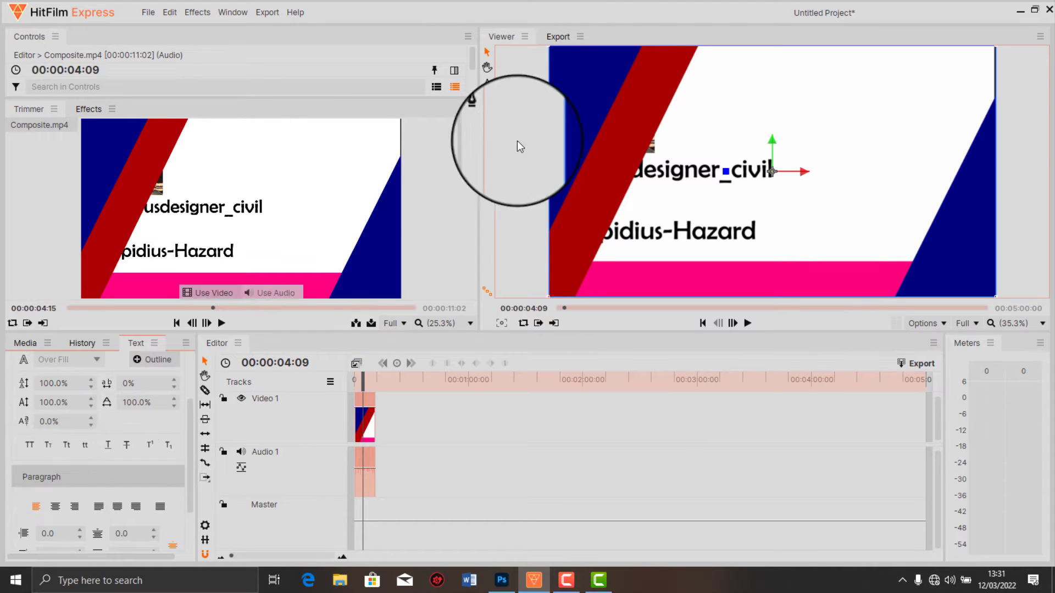
left_click(486, 83)
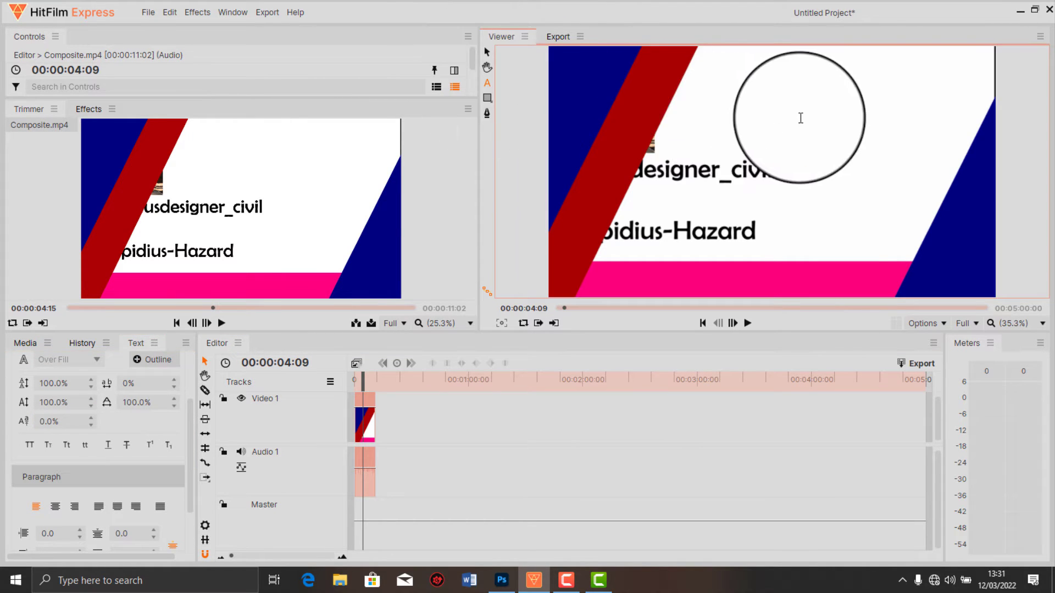
left_click(802, 117)
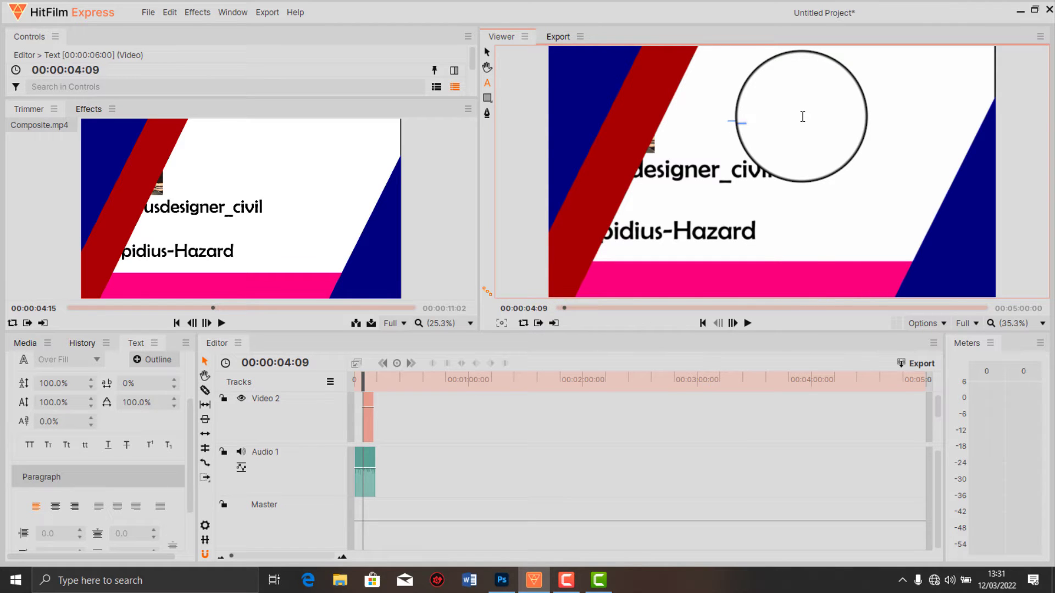
left_click(713, 125)
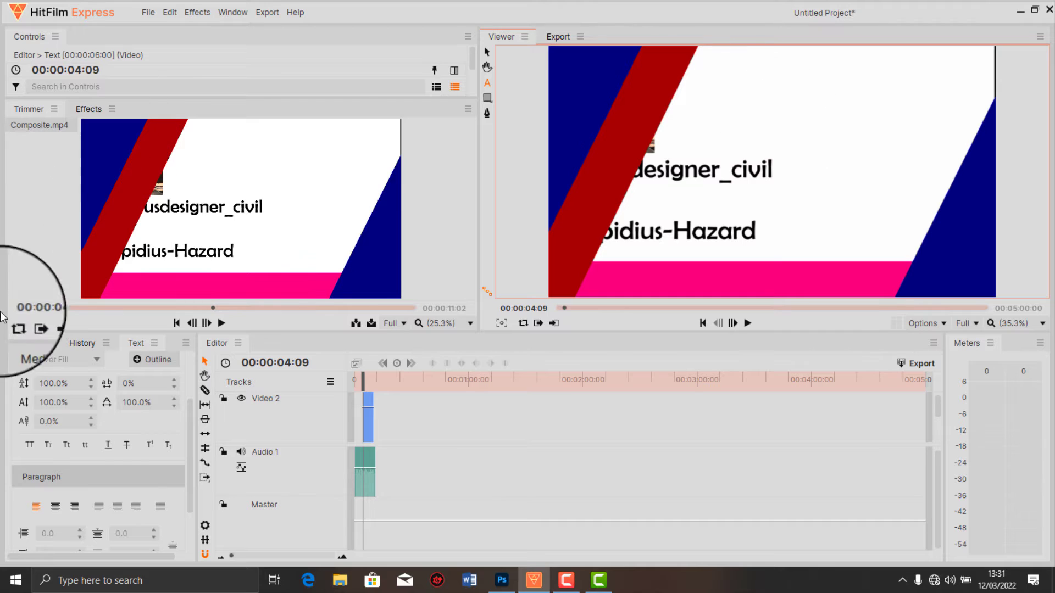
Try to set the text color to black while the text is not being edited.
scroll(106, 434, "up", 1)
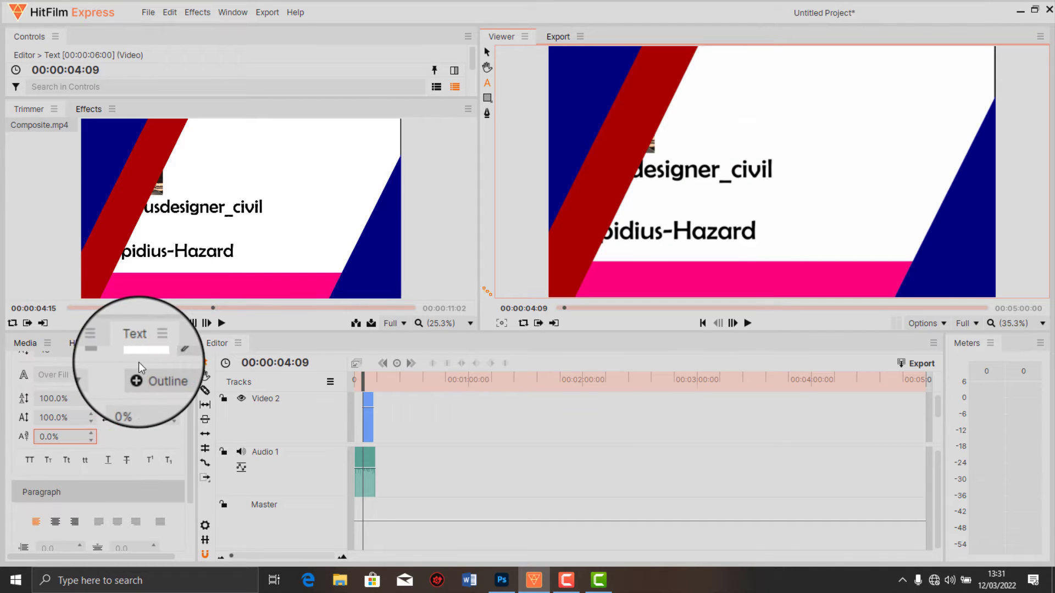
scroll(140, 367, "up", 3)
left_click(143, 390)
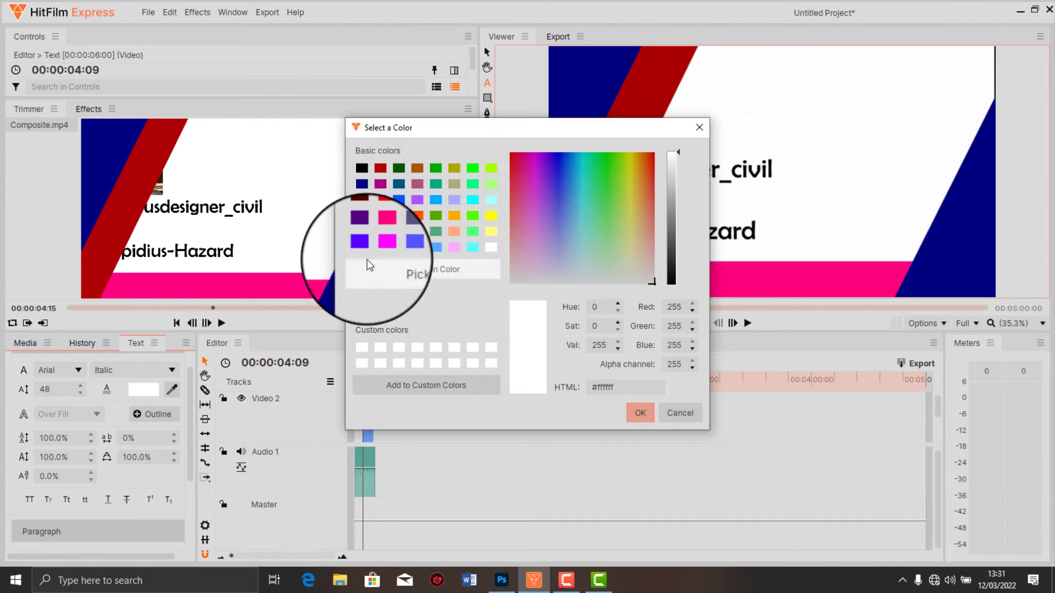
left_click(361, 167)
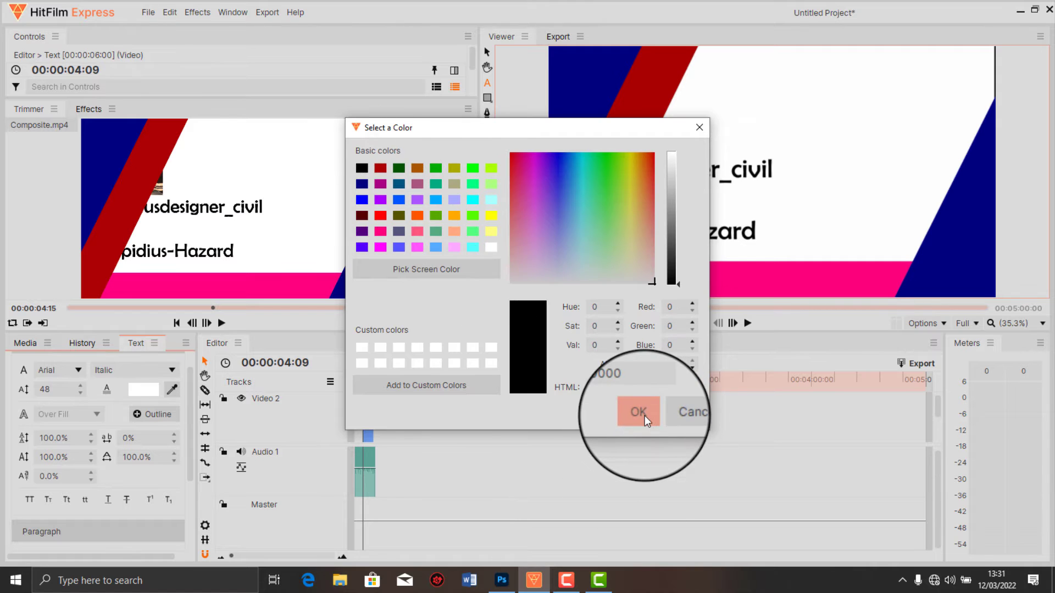
left_click(639, 412)
Resume editing the text object, set its color to black (#000000) and enter the sample text "sfsgsfsssfSCF".
left_click(757, 107)
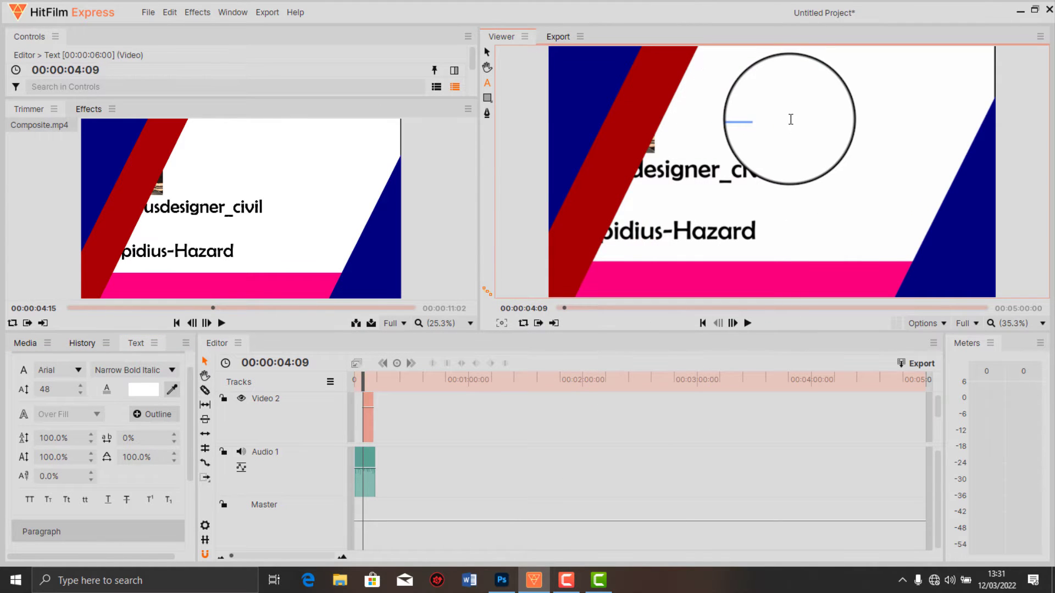
left_click(154, 390)
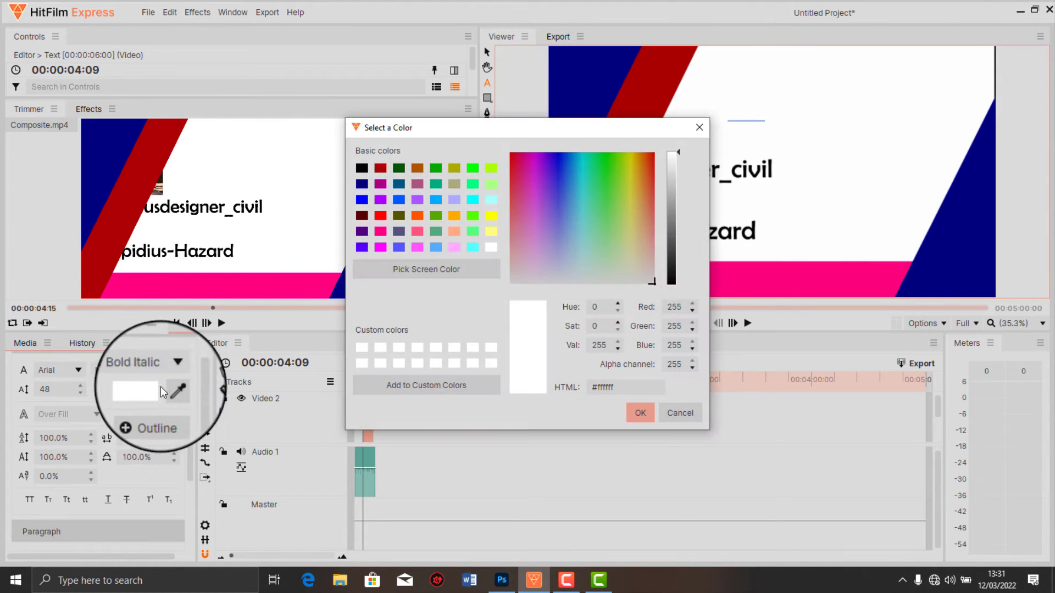
left_click(361, 167)
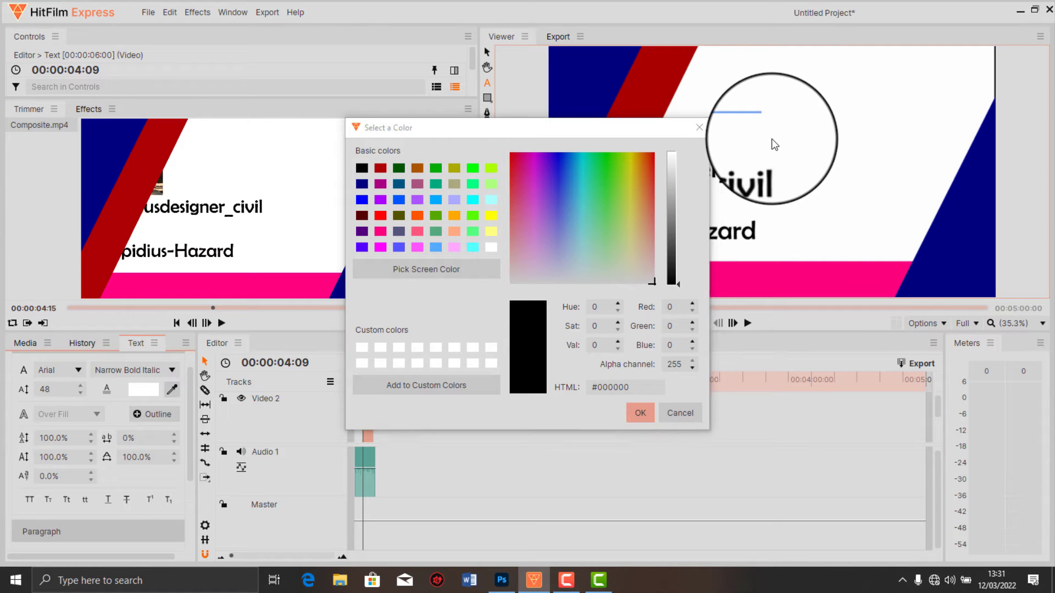
left_click(640, 413)
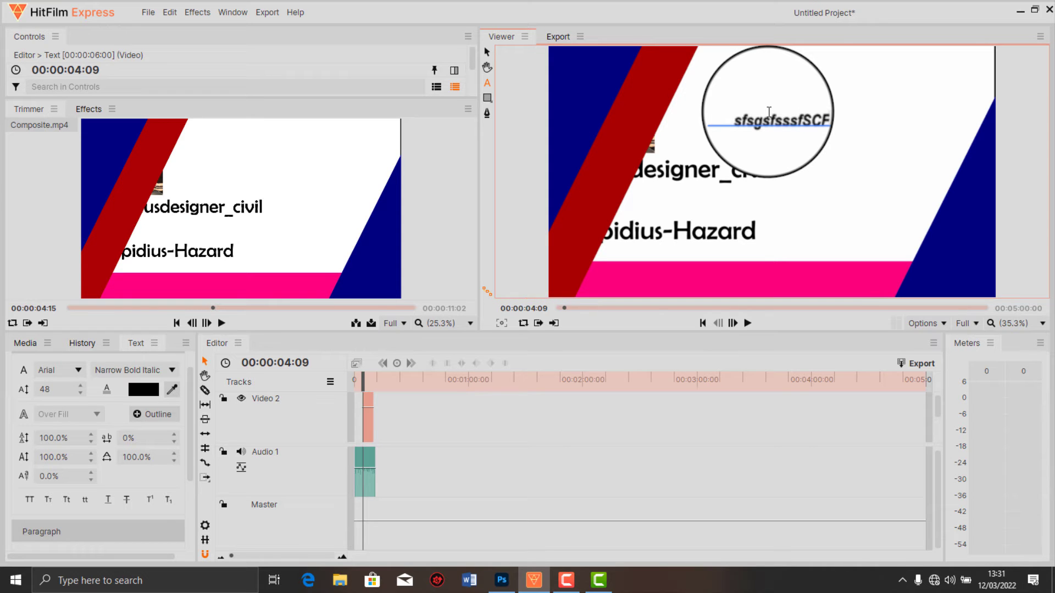
Select the sample text and set its leading to 203%, vertical scale to 326%, baseline shift to -51% and font size to 107.
left_click_drag(817, 106, 735, 117)
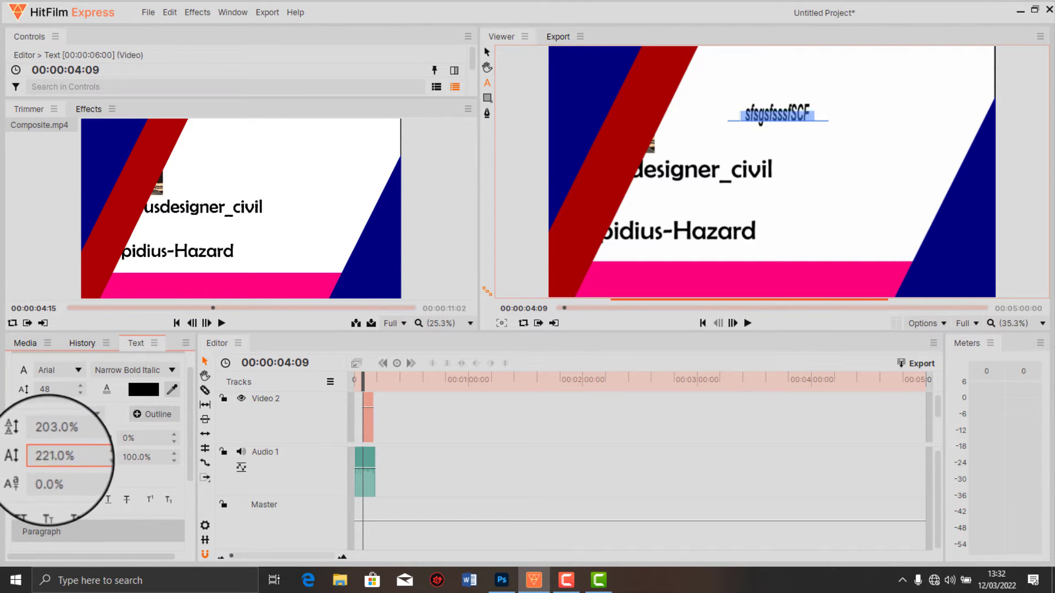
left_click_drag(51, 480, 54, 479)
scroll(66, 420, "up", 1)
left_click(54, 416)
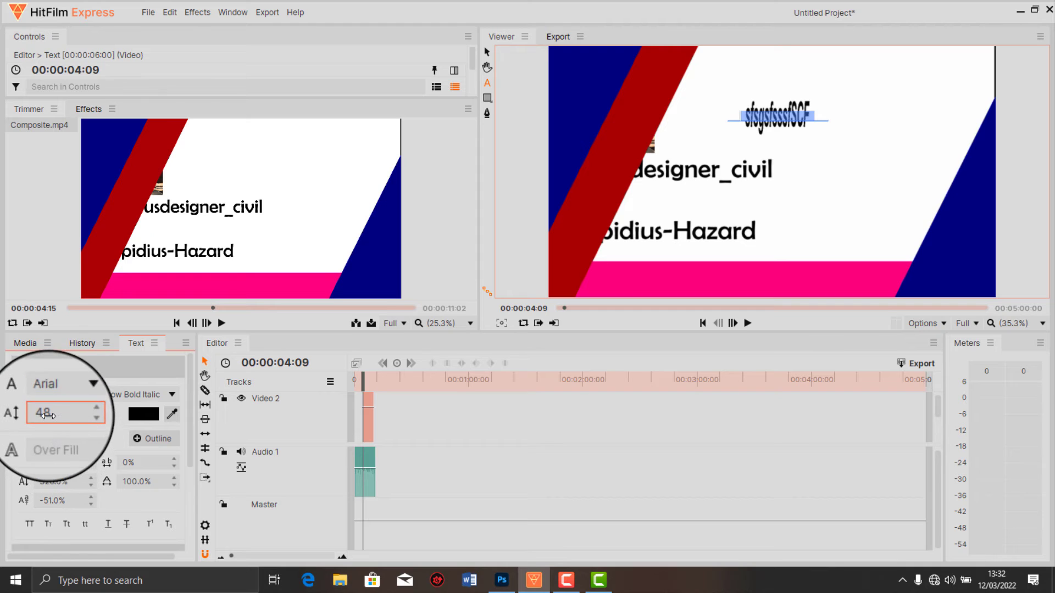
left_click_drag(51, 416, 50, 417)
Change the selected text's font to BankGothic Md BT and close the font list.
left_click(73, 394)
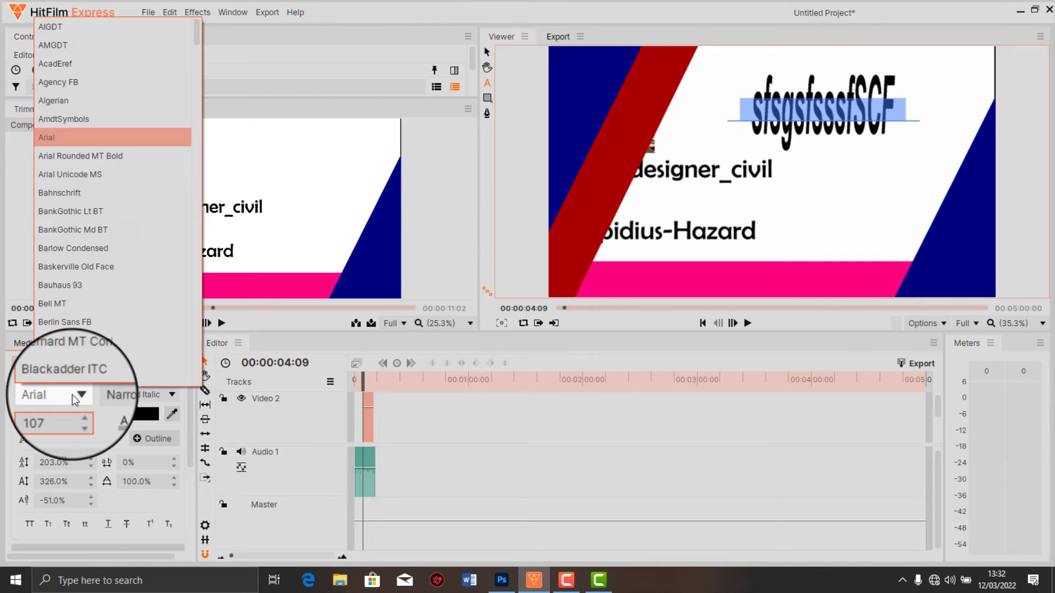
left_click(77, 231)
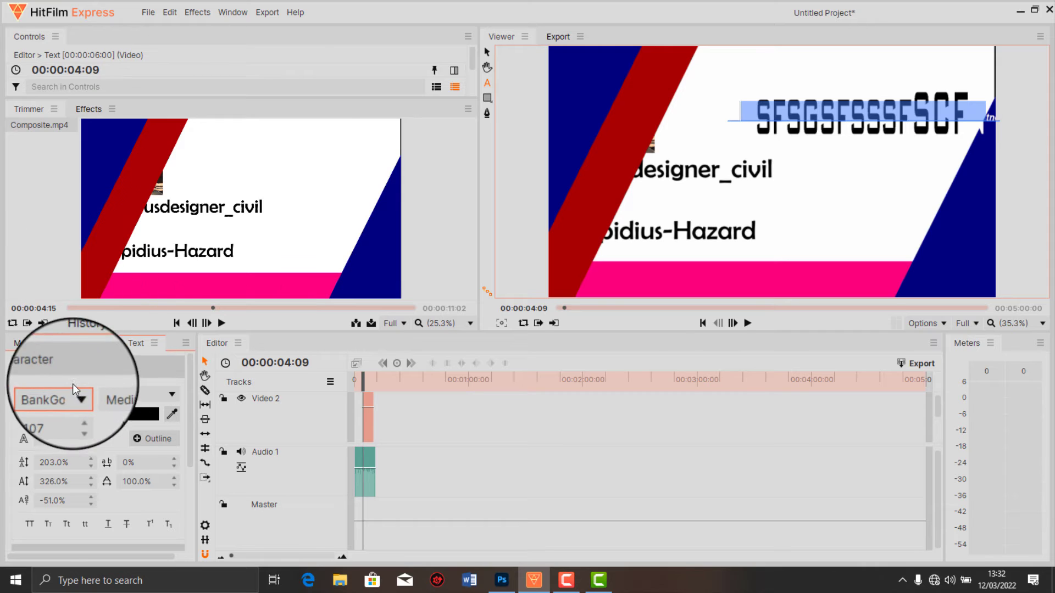
left_click(57, 394)
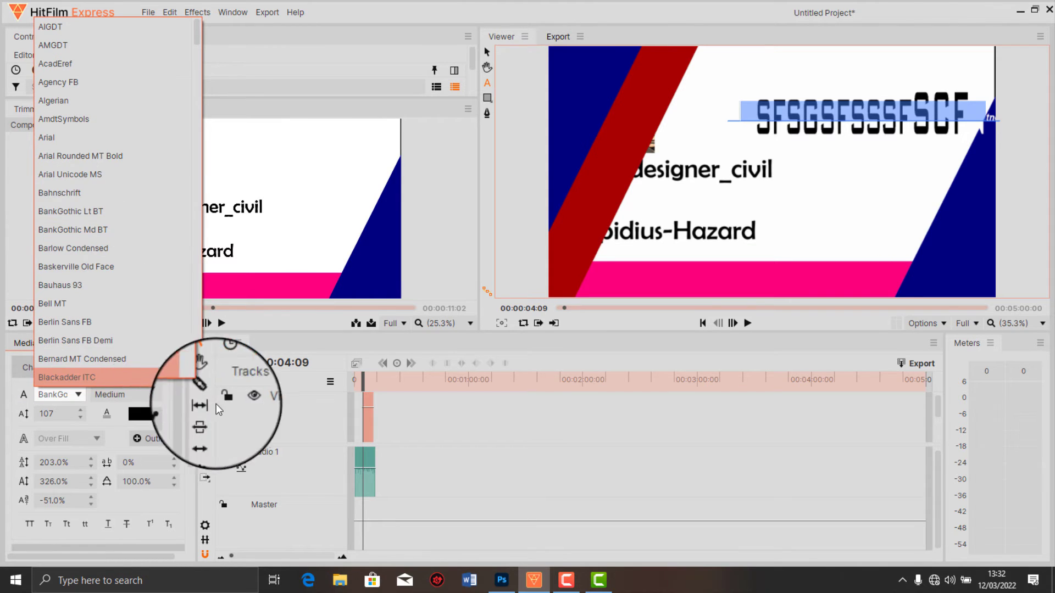
left_click(250, 403)
Look over the edit history and browse the effect categories, examining the effects and add-ons under 360° Video.
left_click(83, 345)
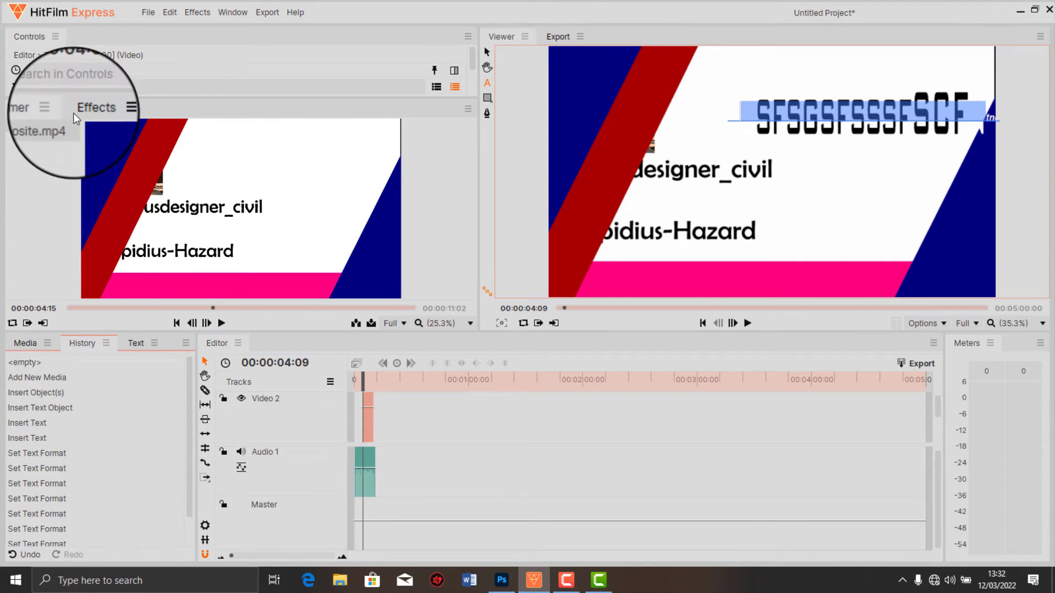
left_click(89, 108)
scroll(21, 218, "down", 3)
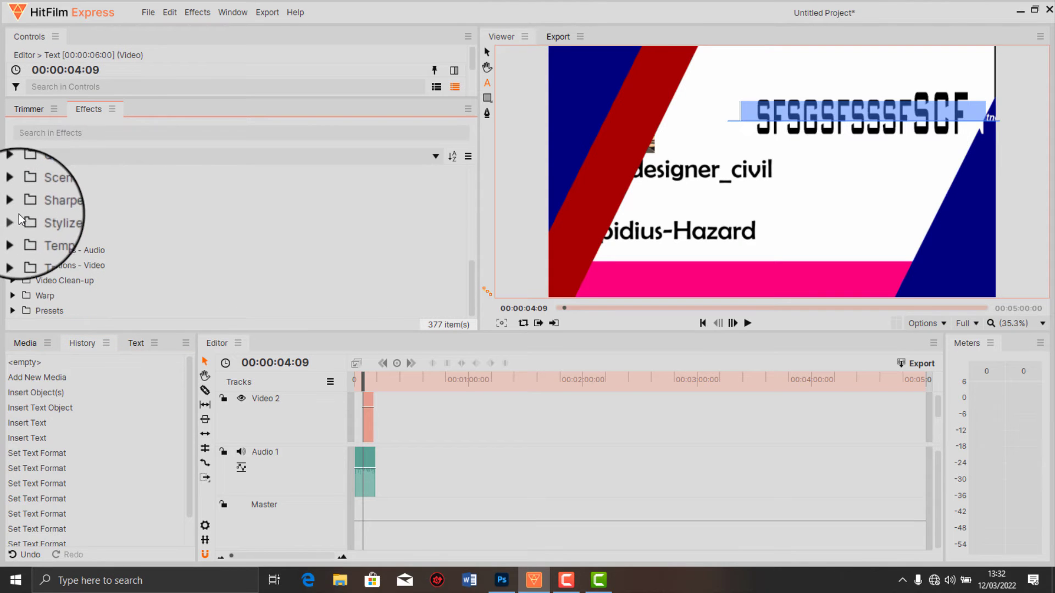
scroll(82, 236, "up", 10)
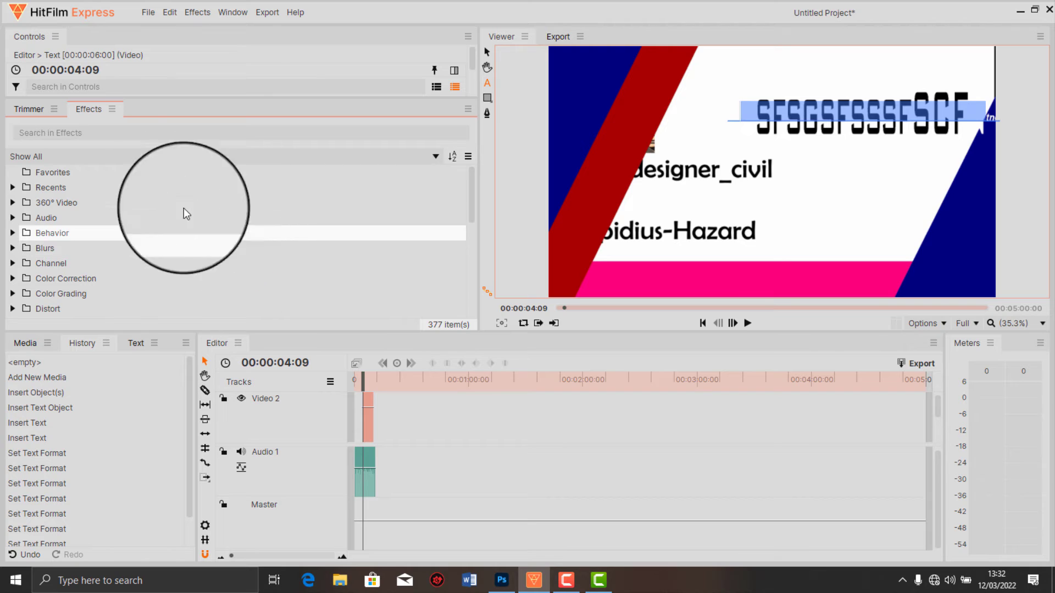
left_click(14, 204)
scroll(131, 263, "down", 4)
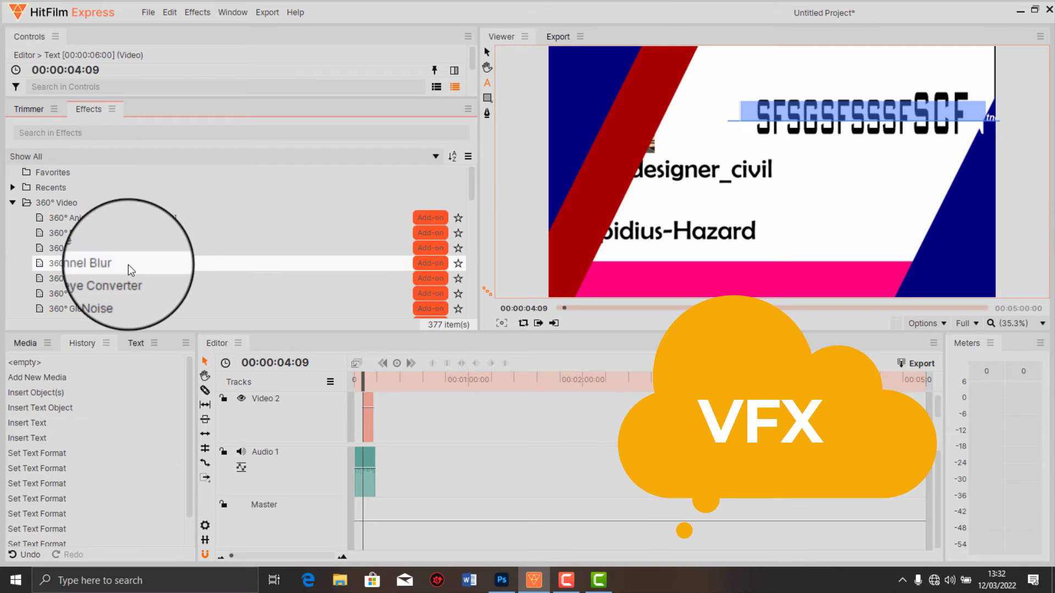
left_click_drag(148, 263, 141, 248)
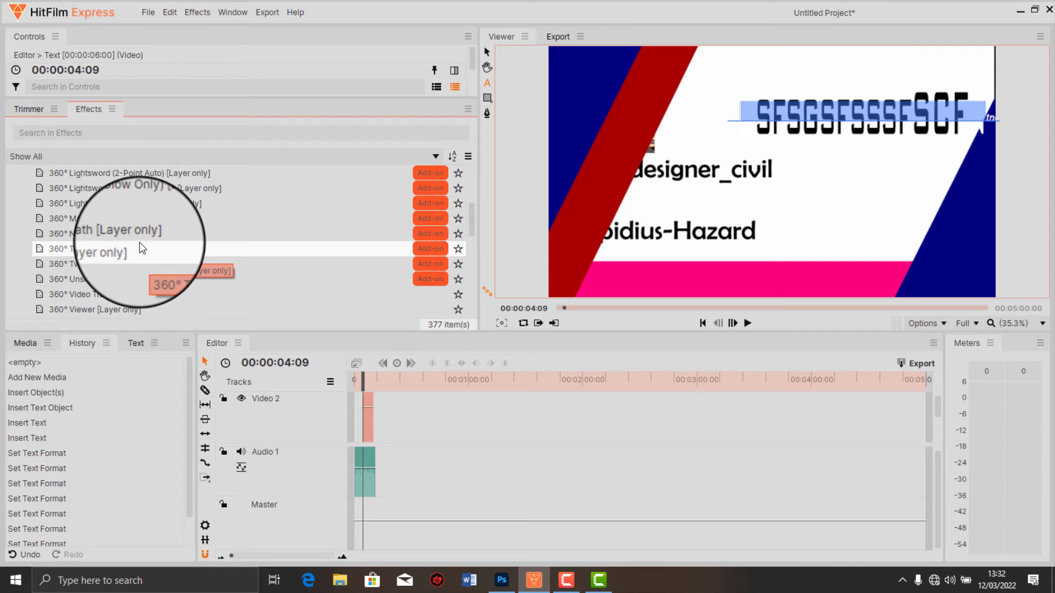
scroll(165, 240, "down", 7)
scroll(263, 233, "up", 9)
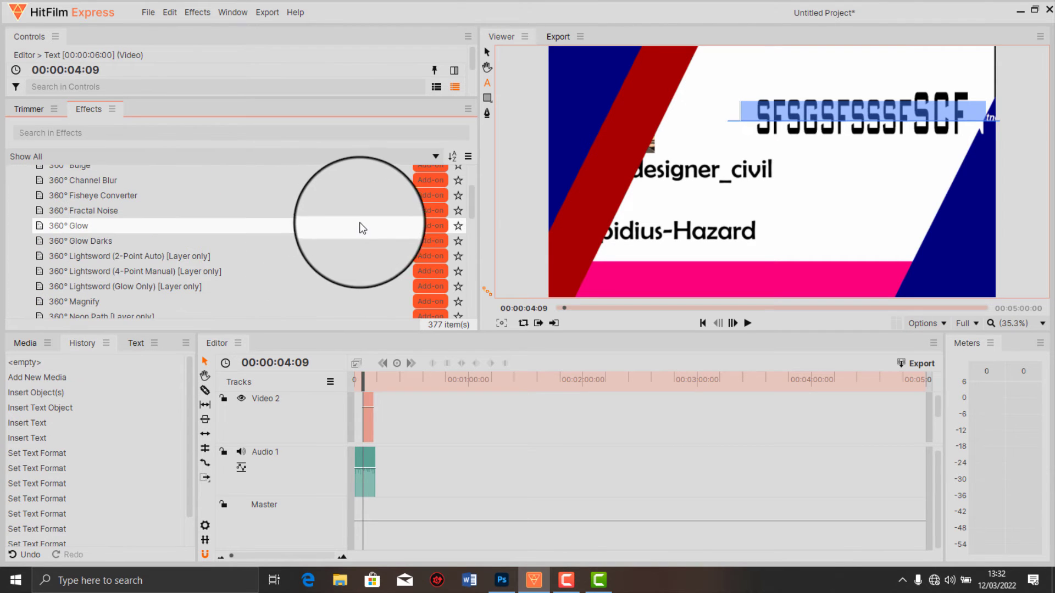
scroll(434, 219, "up", 3)
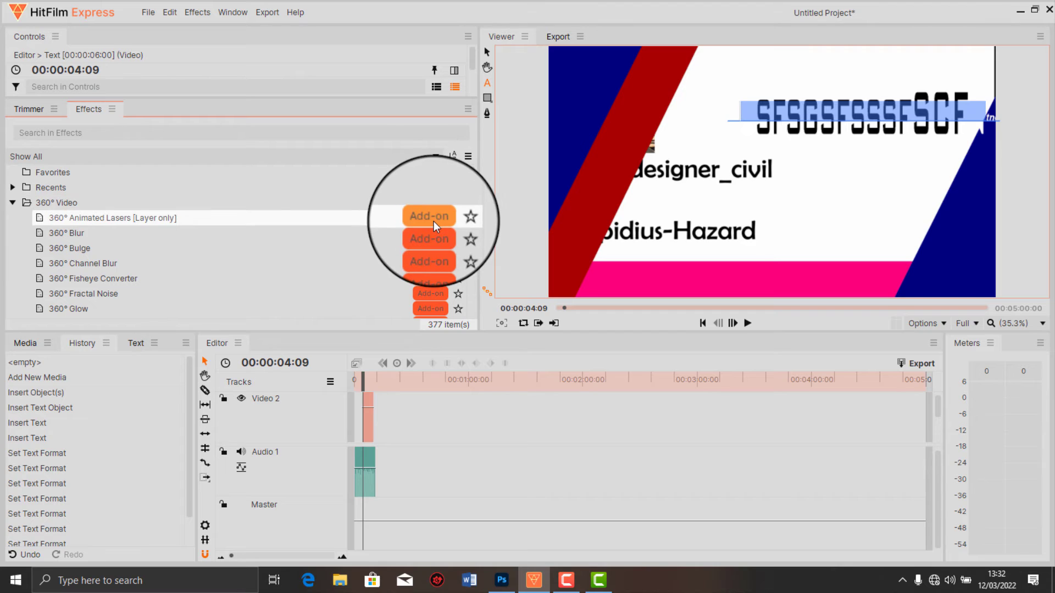
Examine the remaining effect categories through Presets and return to the Composite.mp4 clip in the Trimmer.
scroll(383, 248, "down", 8)
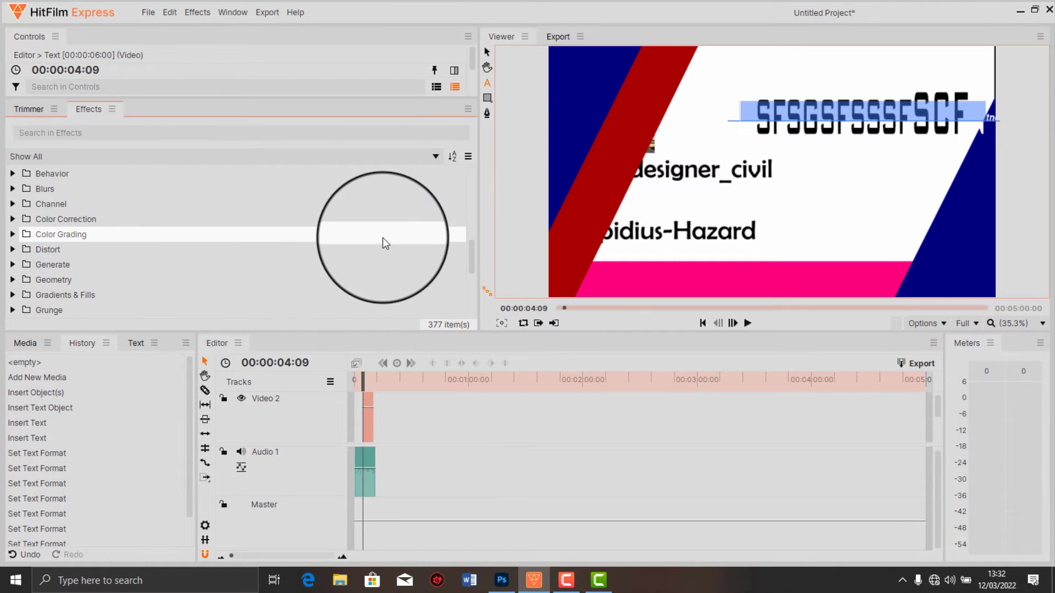
scroll(386, 243, "down", 5)
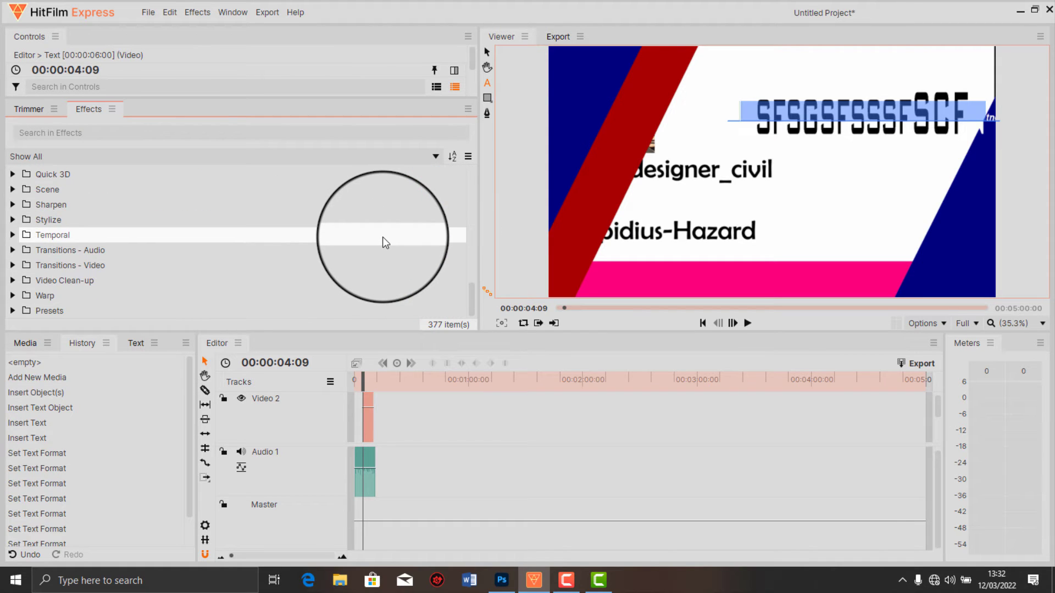
scroll(386, 243, "up", 10)
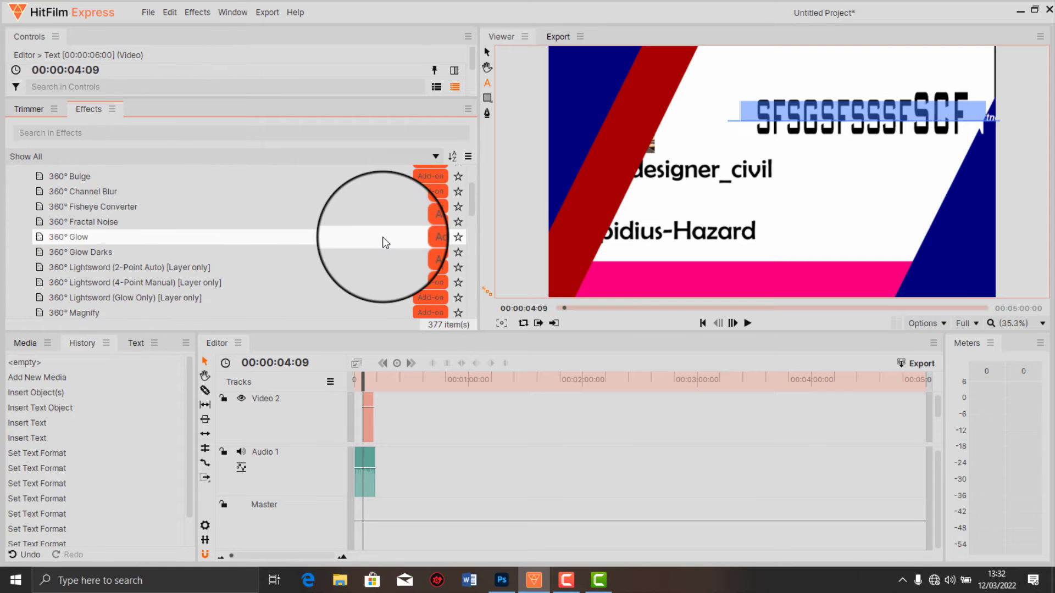
scroll(386, 244, "up", 2)
scroll(386, 243, "down", 12)
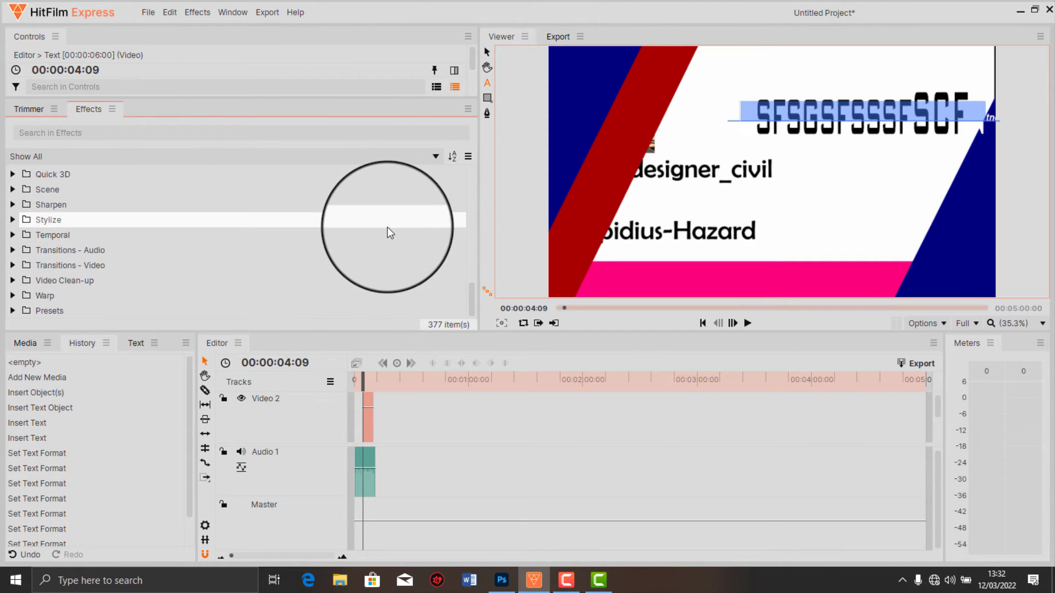
scroll(365, 225, "up", 12)
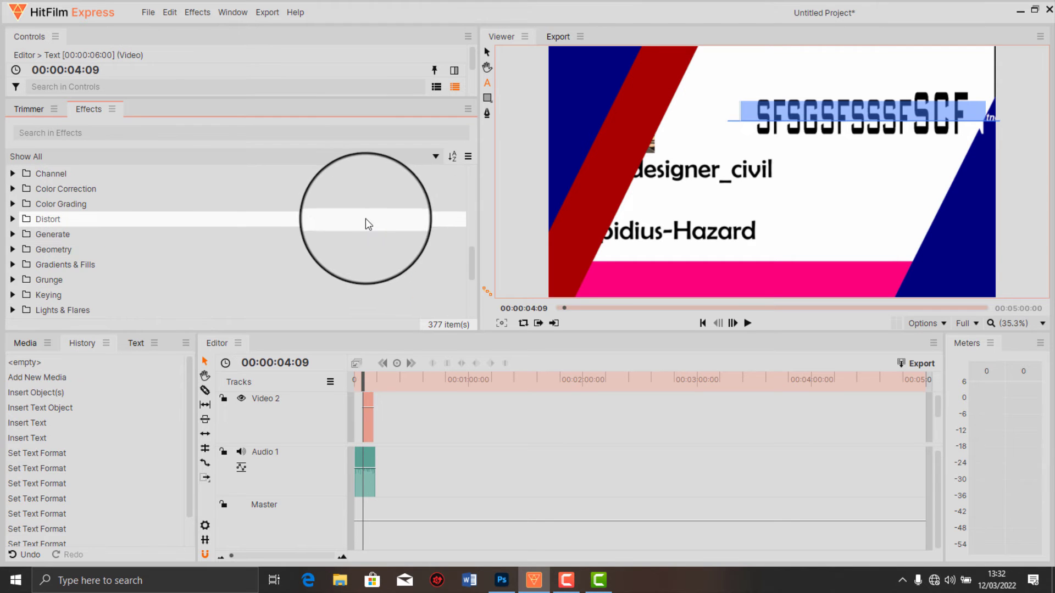
left_click(39, 110)
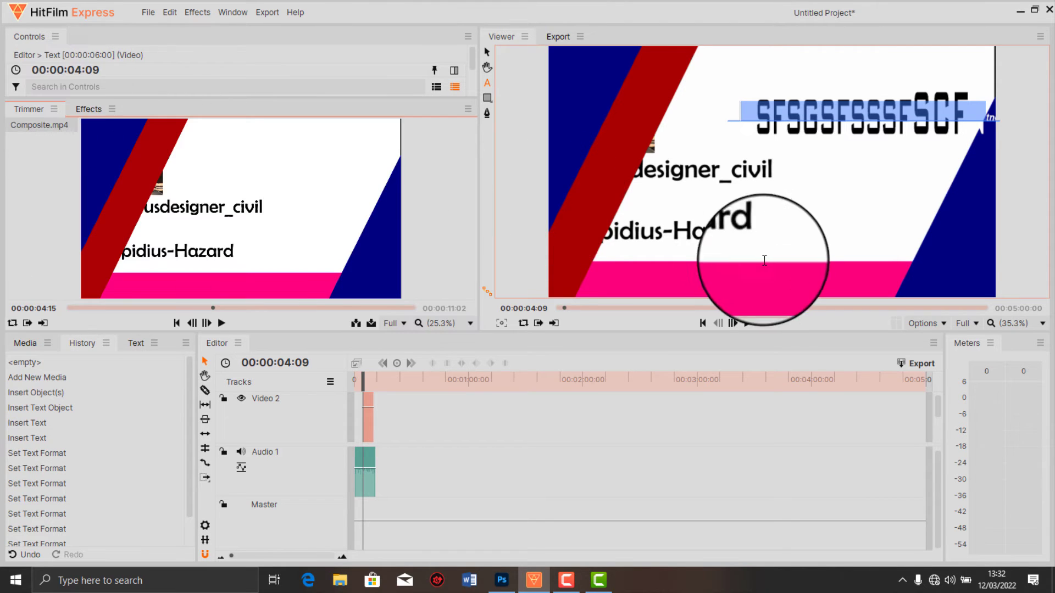
scroll(764, 253, "down", 3)
scroll(771, 244, "up", 5)
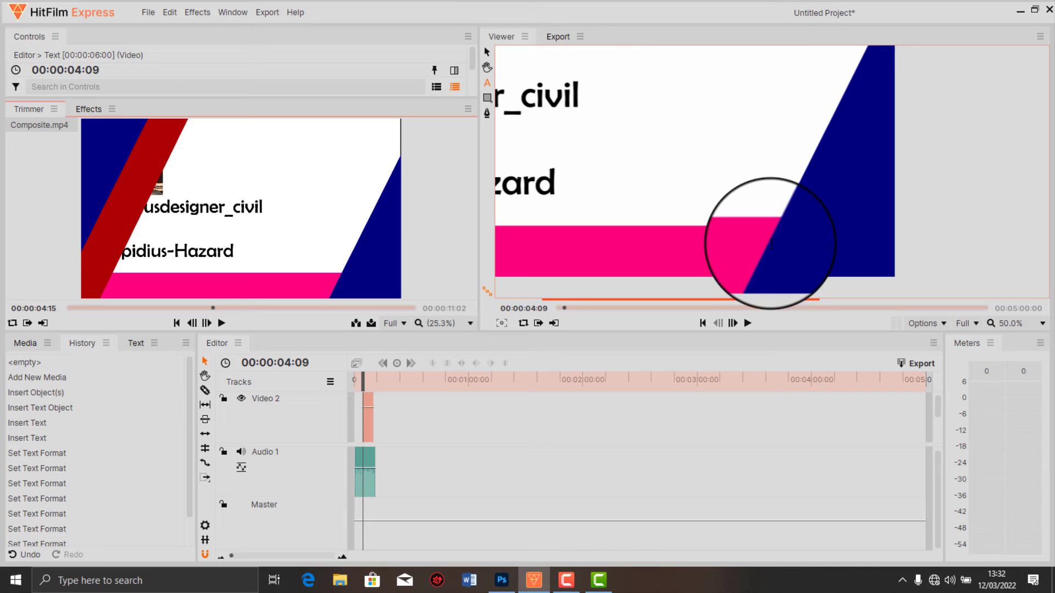
Open the export queue and immediately export the timeline's contents with the YouTube 1080p HD preset.
left_click(557, 37)
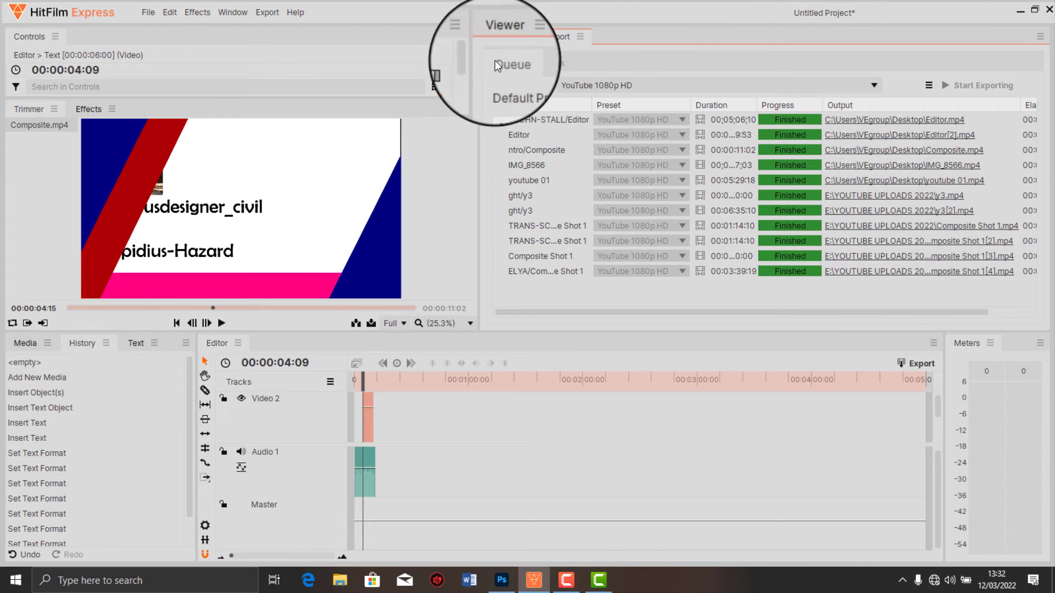
left_click(267, 12)
left_click(261, 11)
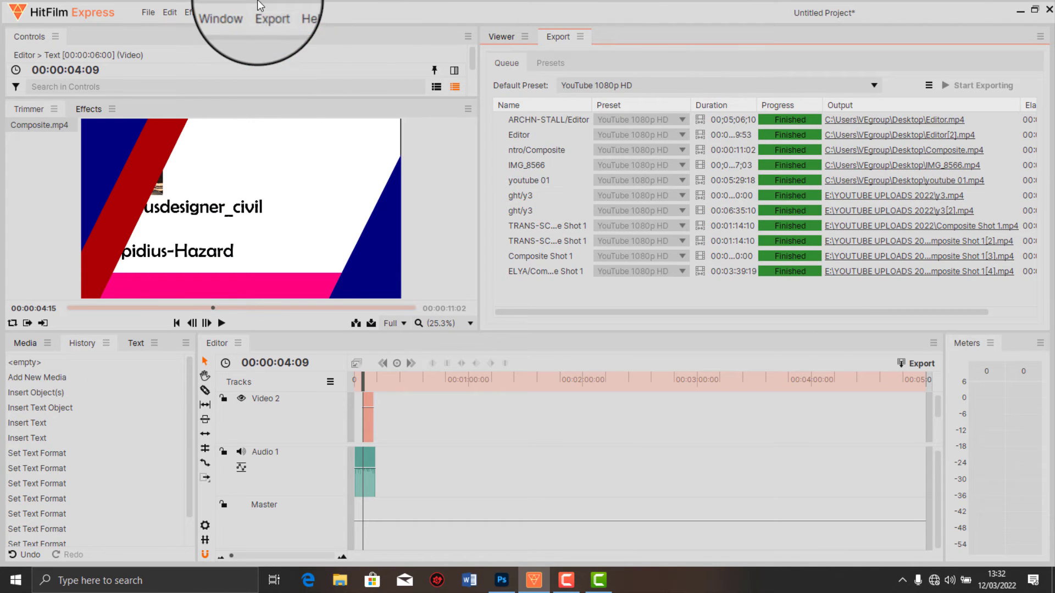
left_click(261, 13)
mouse_move(287, 61)
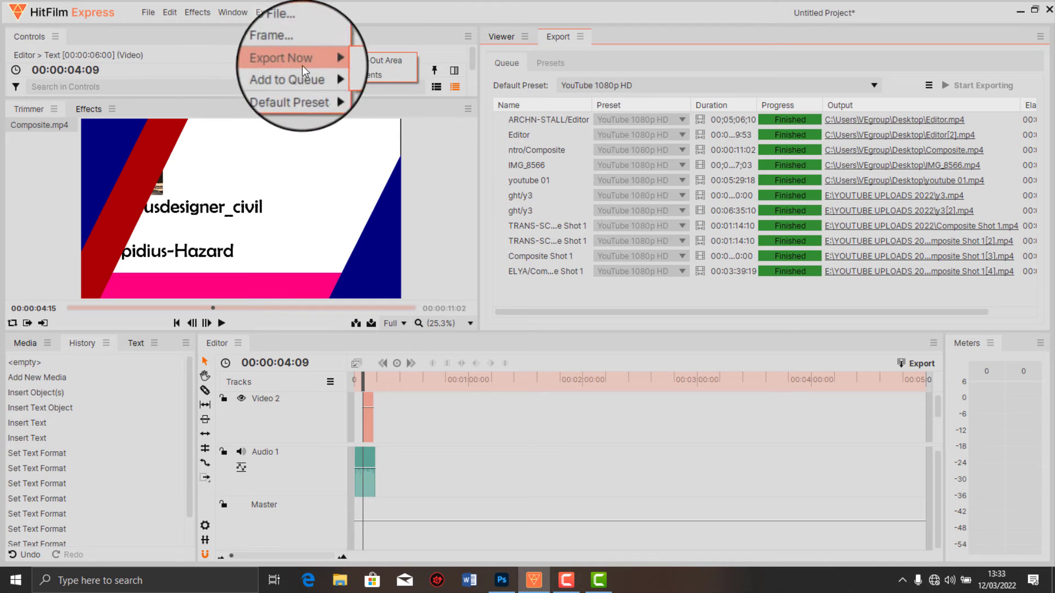
left_click(391, 73)
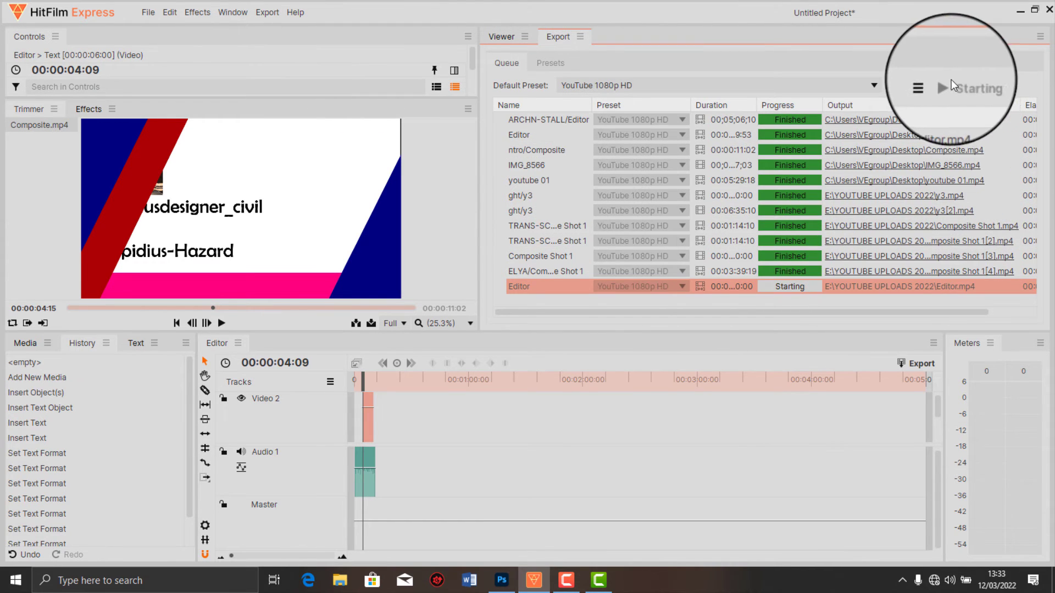
Suspend the running Editor export and look over the entries in the export queue.
scroll(848, 311, "right", 2)
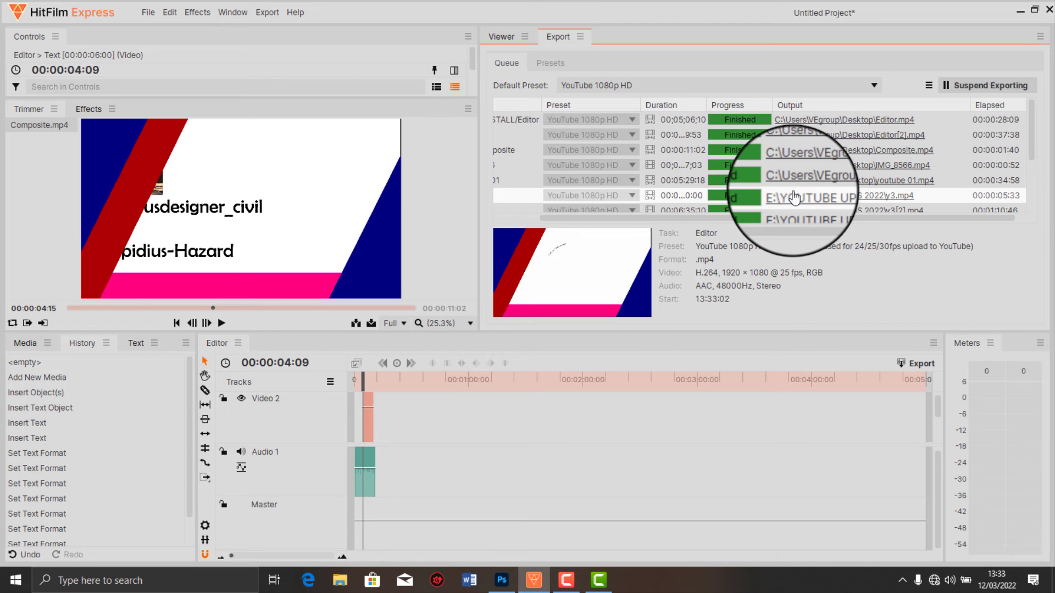
left_click(966, 94)
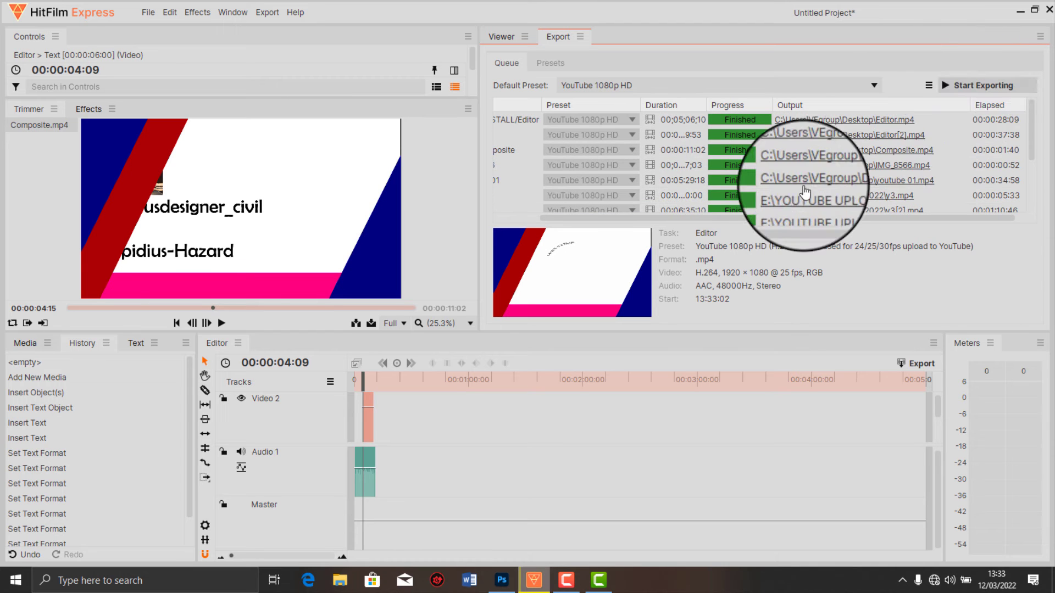
scroll(802, 190, "down", 1)
scroll(377, 434, "down", 1)
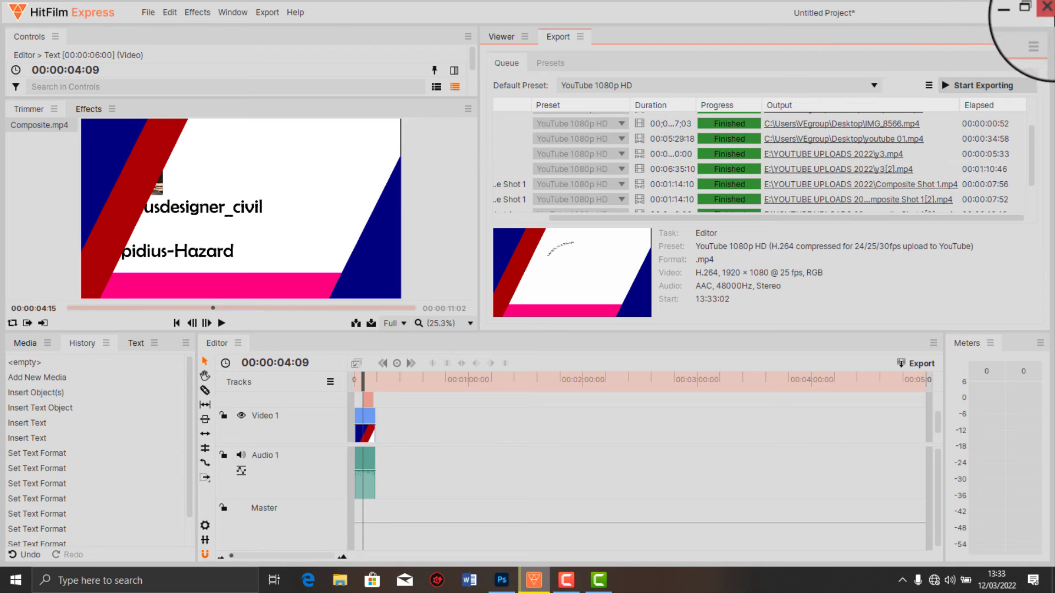
Start closing the project, dismiss the save prompt and switch to Photoshop by minimizing the window.
left_click(1050, 17)
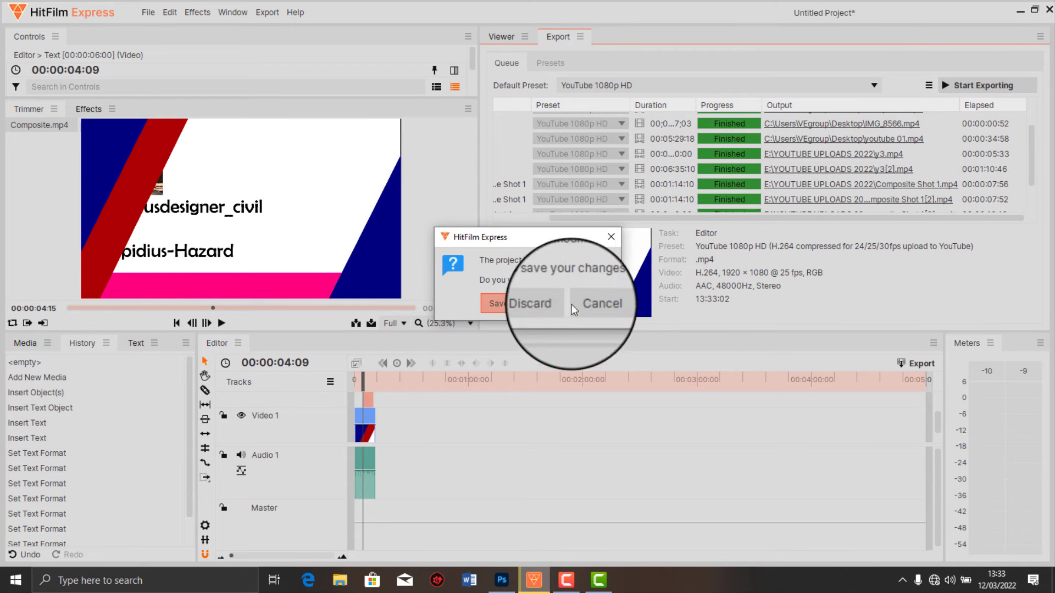
left_click(610, 237)
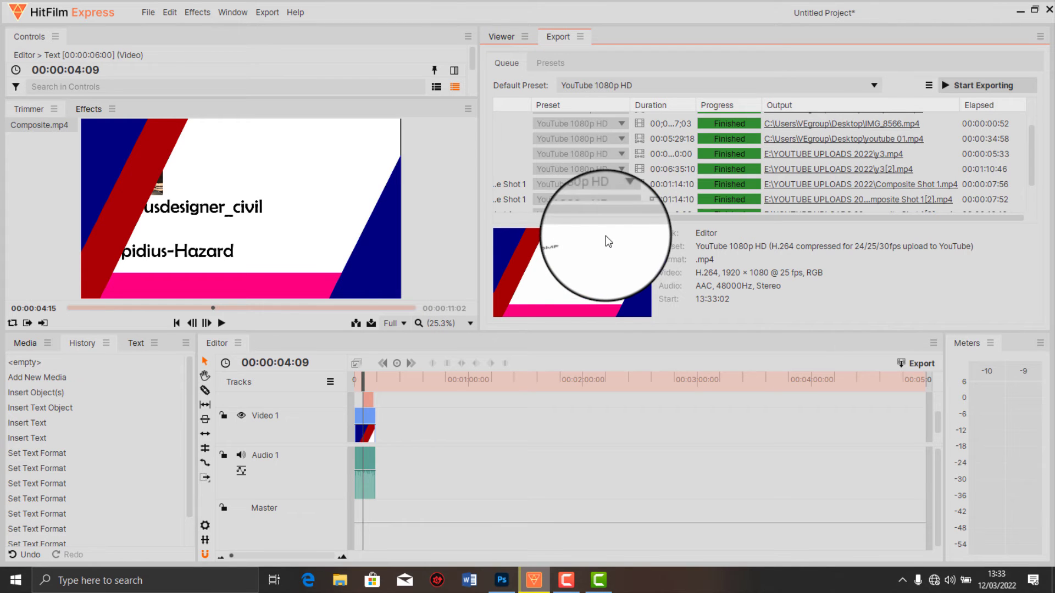
left_click(1020, 10)
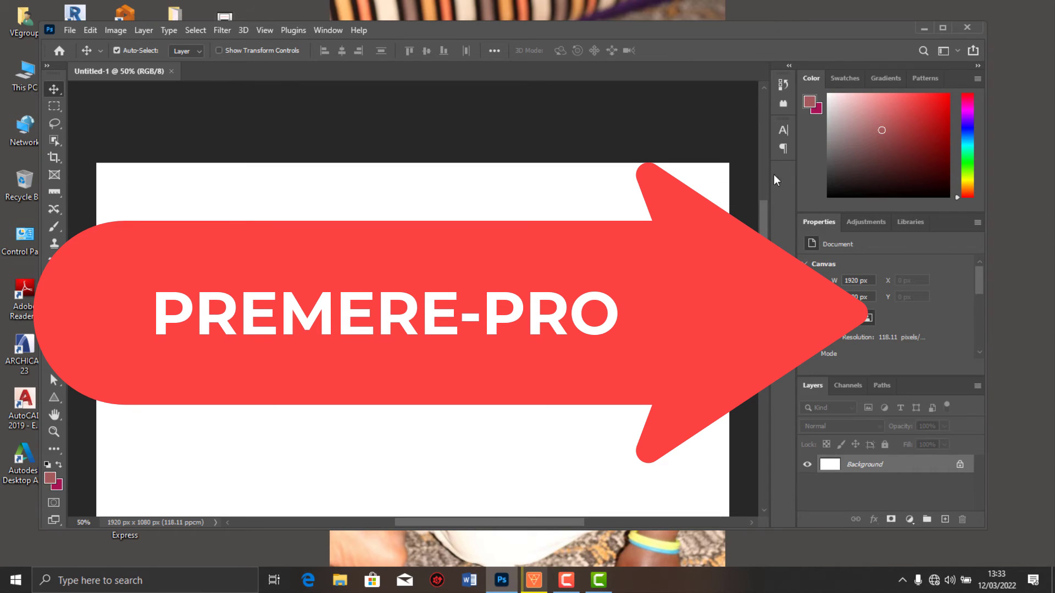
scroll(413, 300, "up", 1)
scroll(413, 299, "down", 5)
scroll(413, 299, "up", 2)
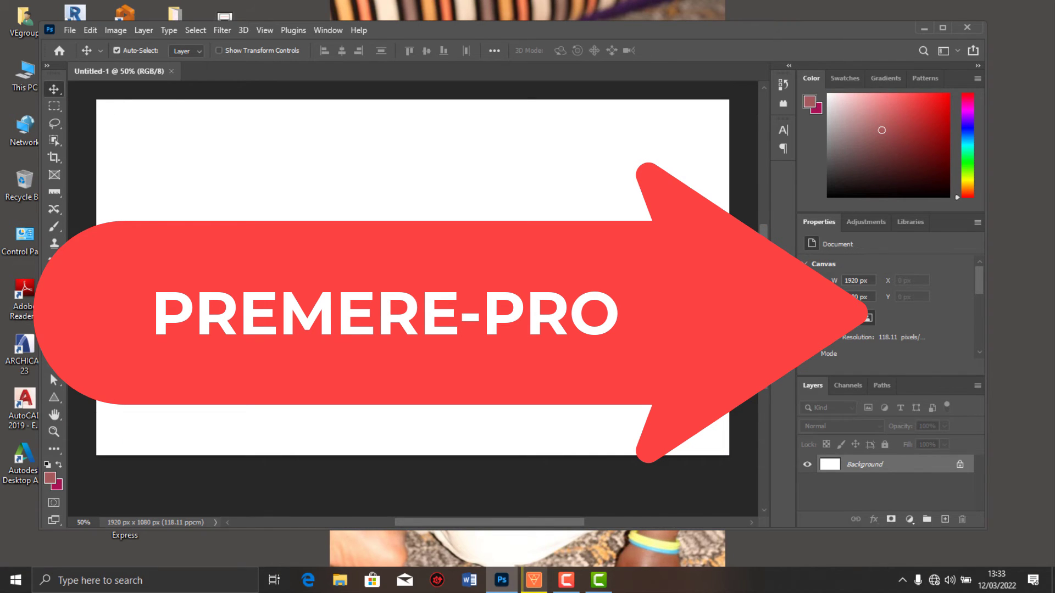
scroll(413, 300, "down", 3)
scroll(413, 299, "up", 5)
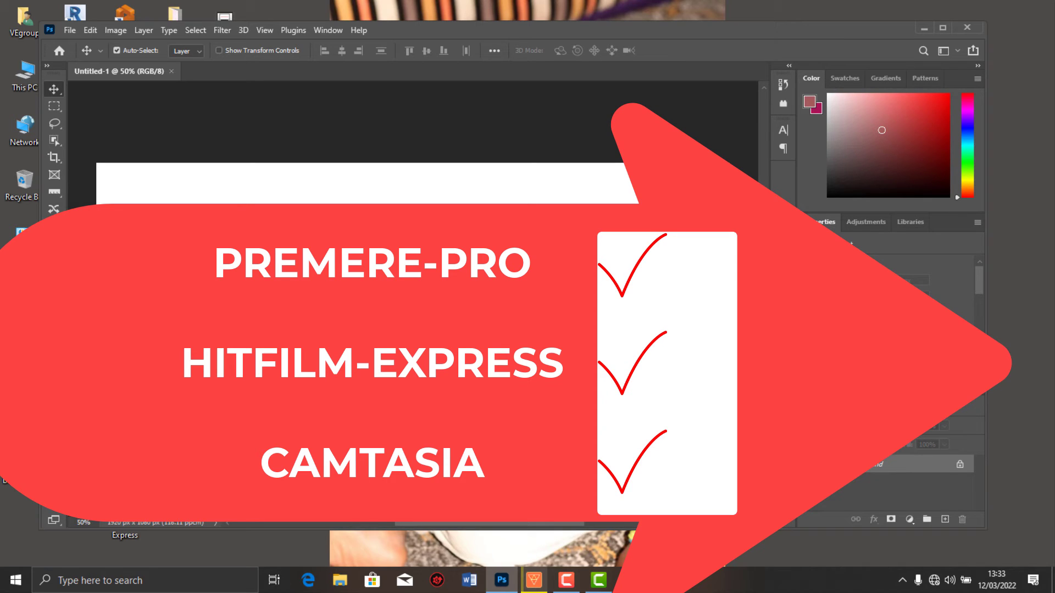
mouse_move(763, 277)
left_mouse_down()
mouse_move(763, 297)
mouse_move(763, 284)
left_mouse_up()
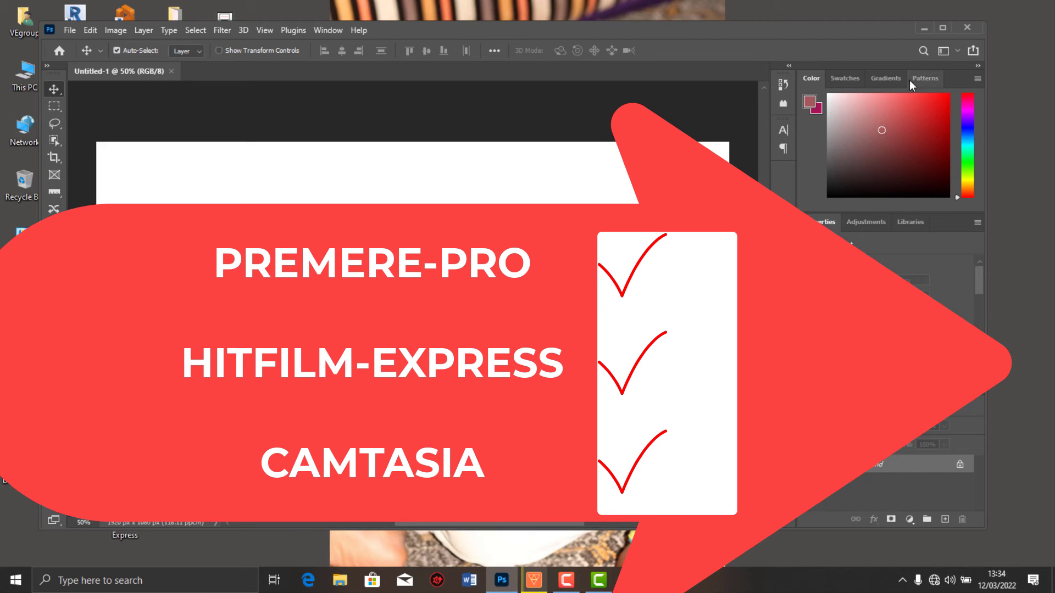
Maximize the Photoshop window showing the blank 1920 × 1080 px document.
left_click(943, 29)
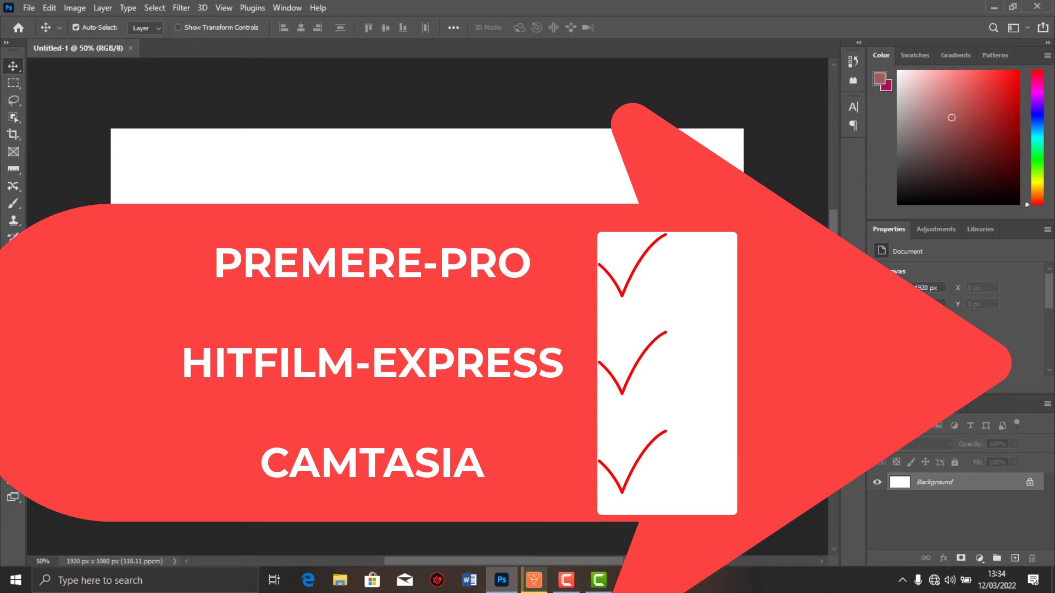
scroll(551, 200, "up", 3)
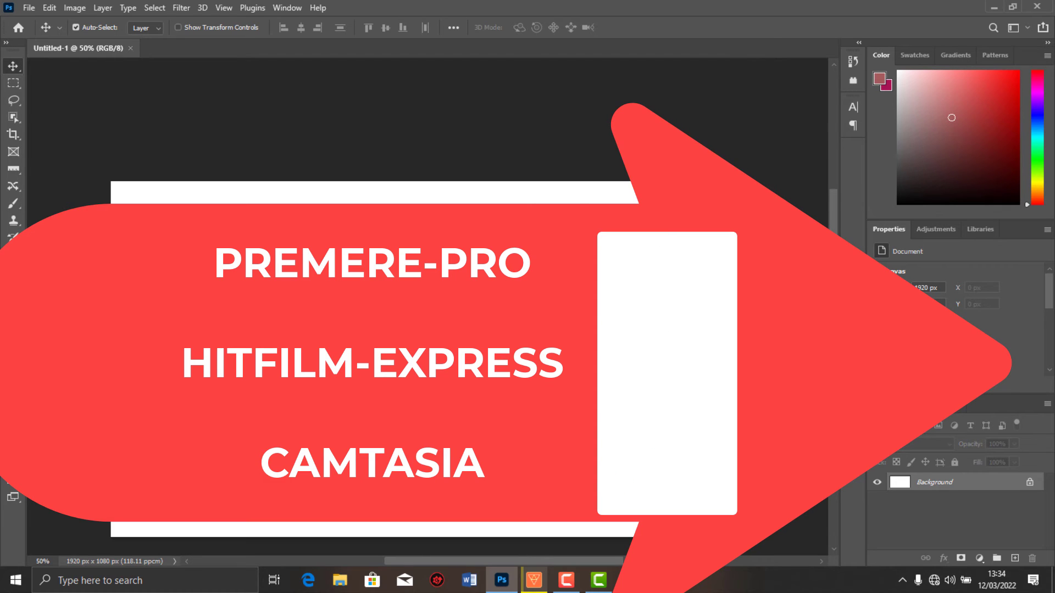
scroll(513, 195, "down", 3)
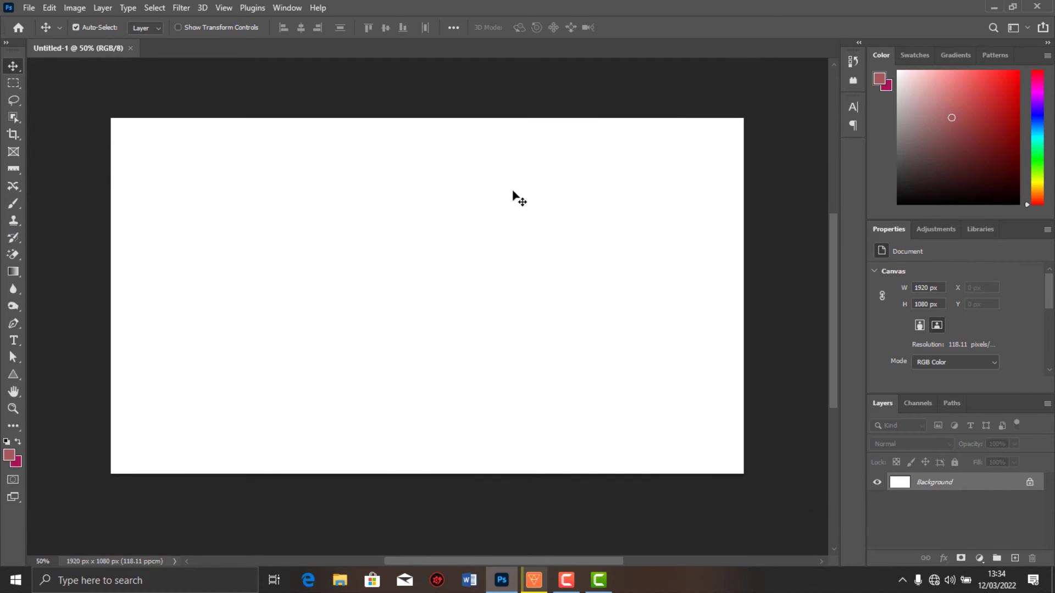
scroll(338, 288, "up", 3)
scroll(346, 283, "down", 2)
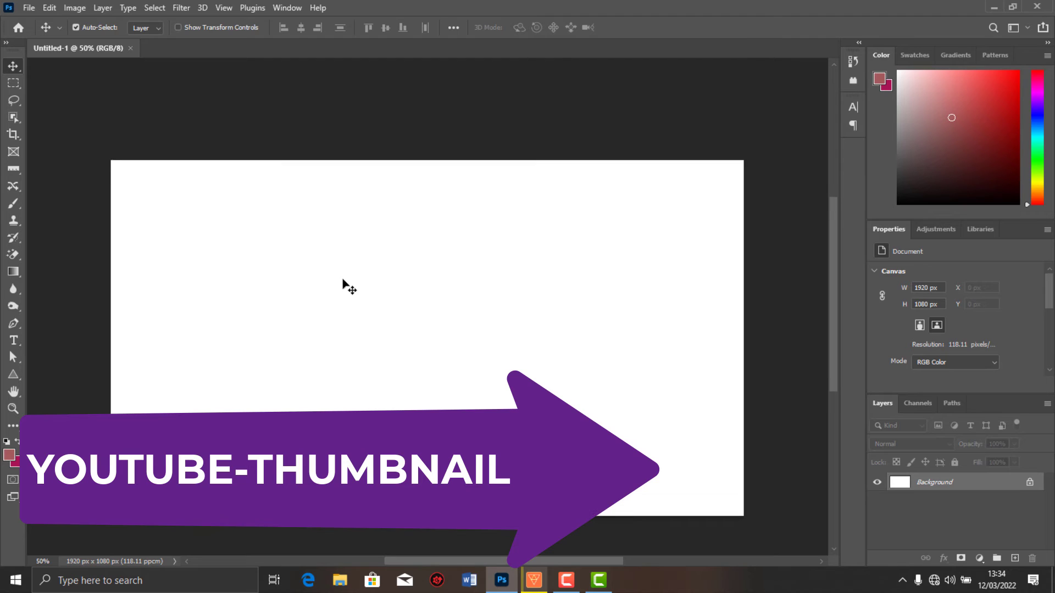
scroll(572, 214, "down", 2)
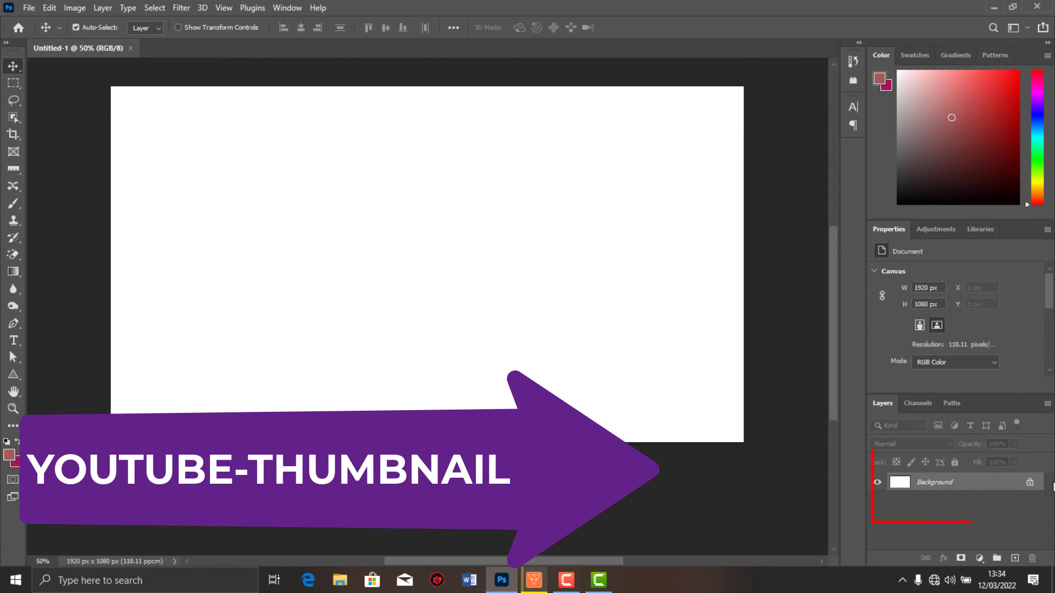
Unlock the Background layer and hide it so the canvas is transparent.
left_click(934, 483)
left_click(878, 482)
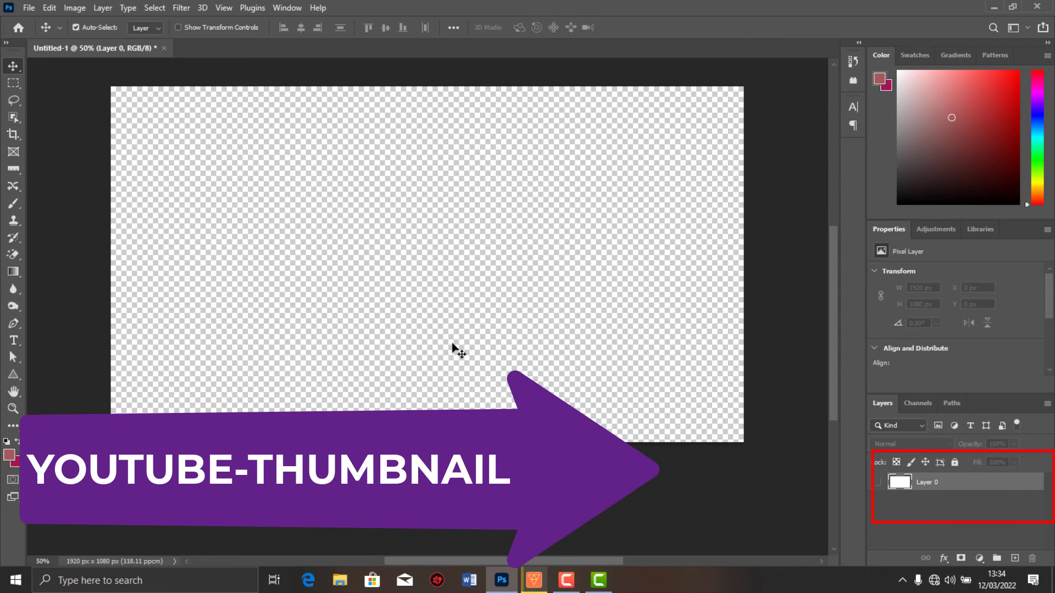
scroll(452, 349, "up", 1)
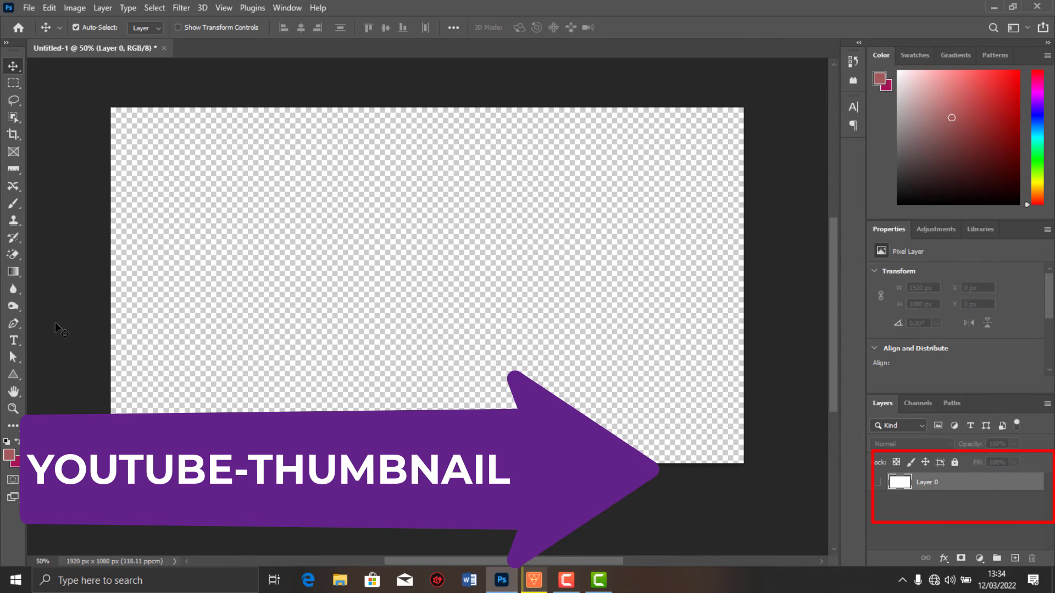
Draw a dark red rectangle of about 1923 × 1105 px covering the whole canvas, cancelling the numeric Create Rectangle dialog.
left_click(11, 341)
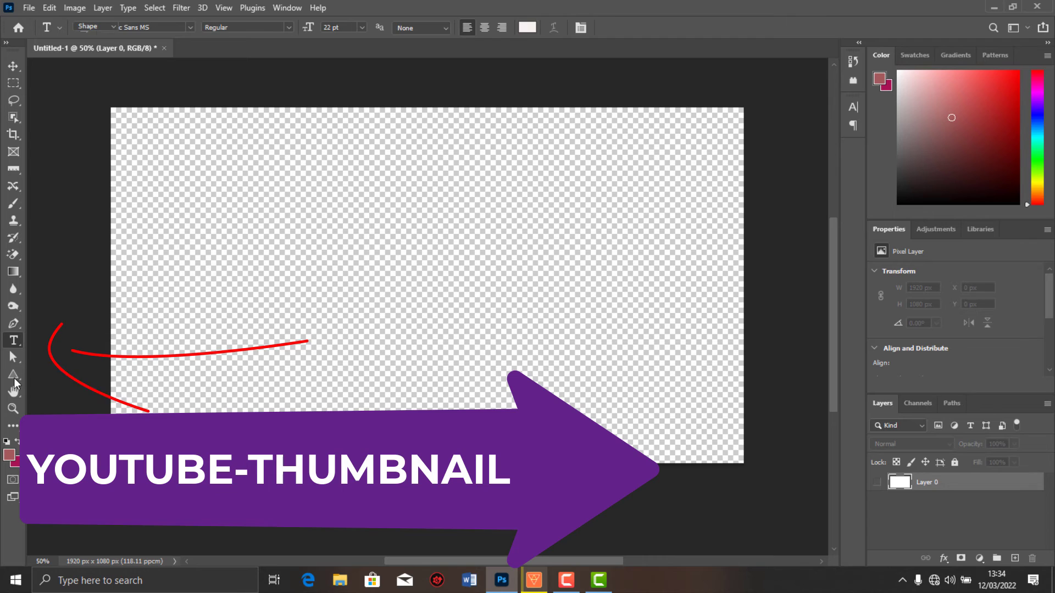
left_click(14, 378)
left_click(45, 375)
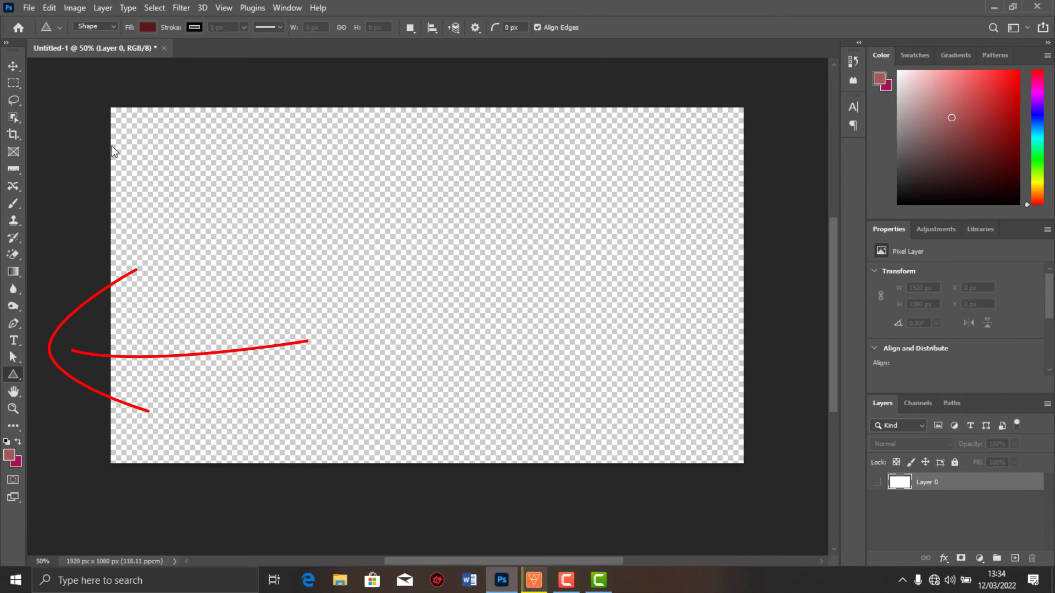
mouse_move(500, 438)
left_mouse_down()
mouse_move(706, 450)
mouse_move(747, 456)
mouse_move(751, 470)
left_mouse_up()
left_click_drag(667, 341, 744, 464)
left_click(788, 407)
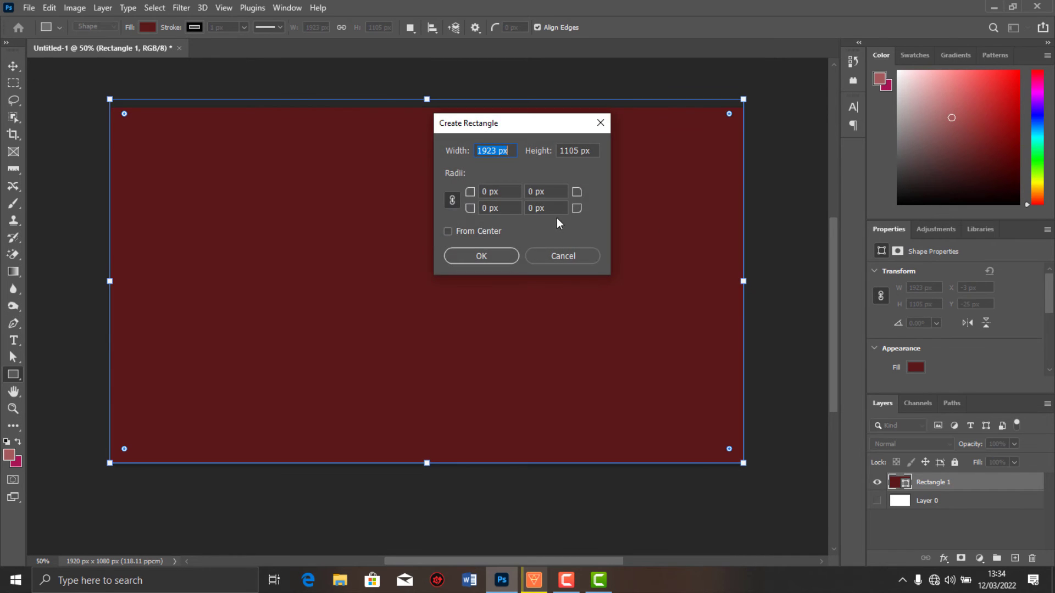
left_click(559, 257)
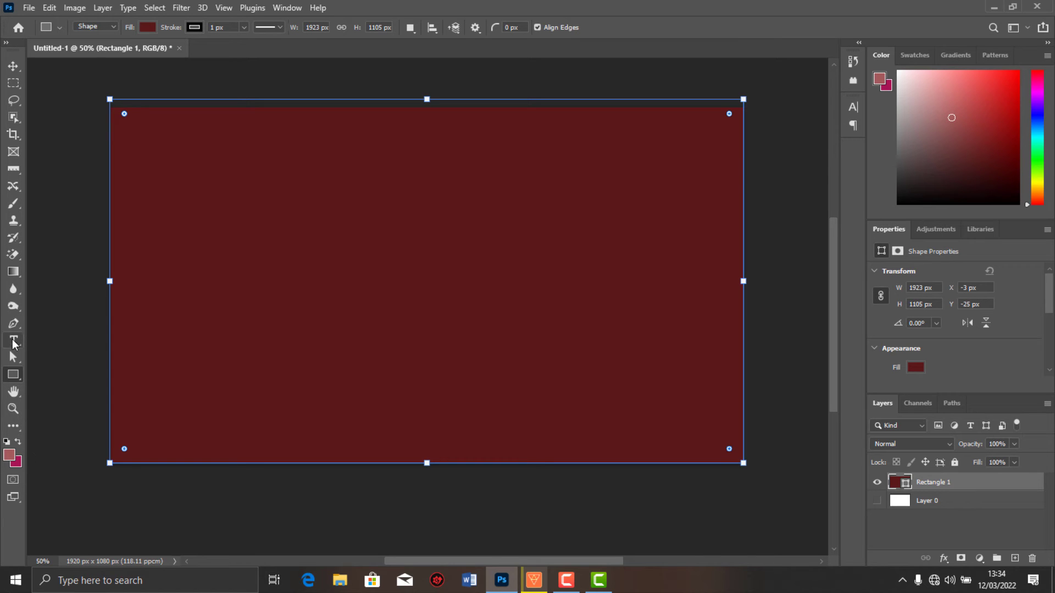
Create a text box filling the rectangle, enter the sample text "FGGFGEGEGSGSFFF" and undo the text entry.
left_click(13, 341)
left_click(384, 201)
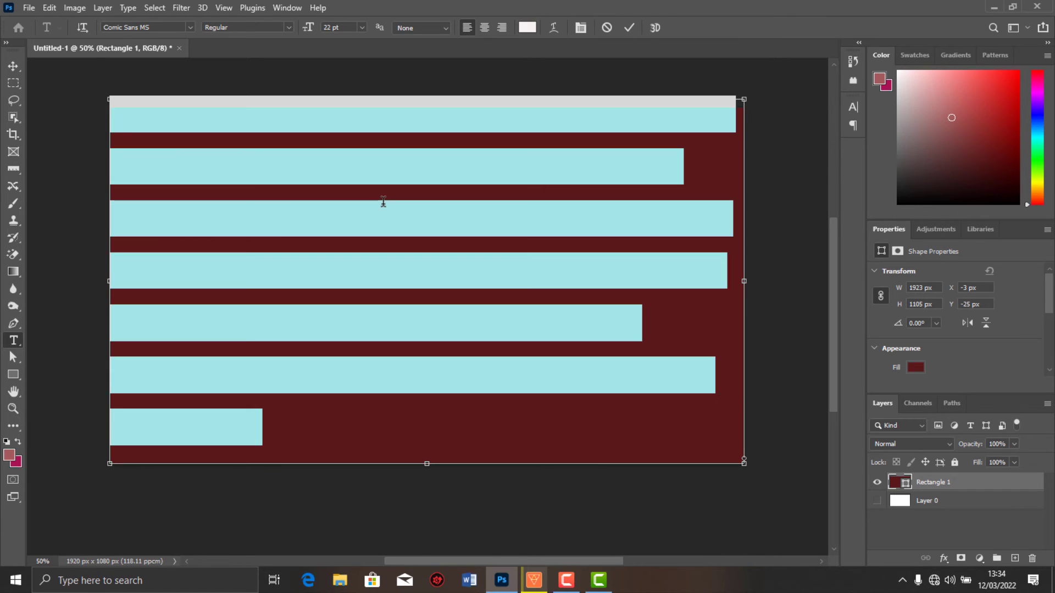
left_click(628, 32)
type("FGGFGEGEGSGSFFF")
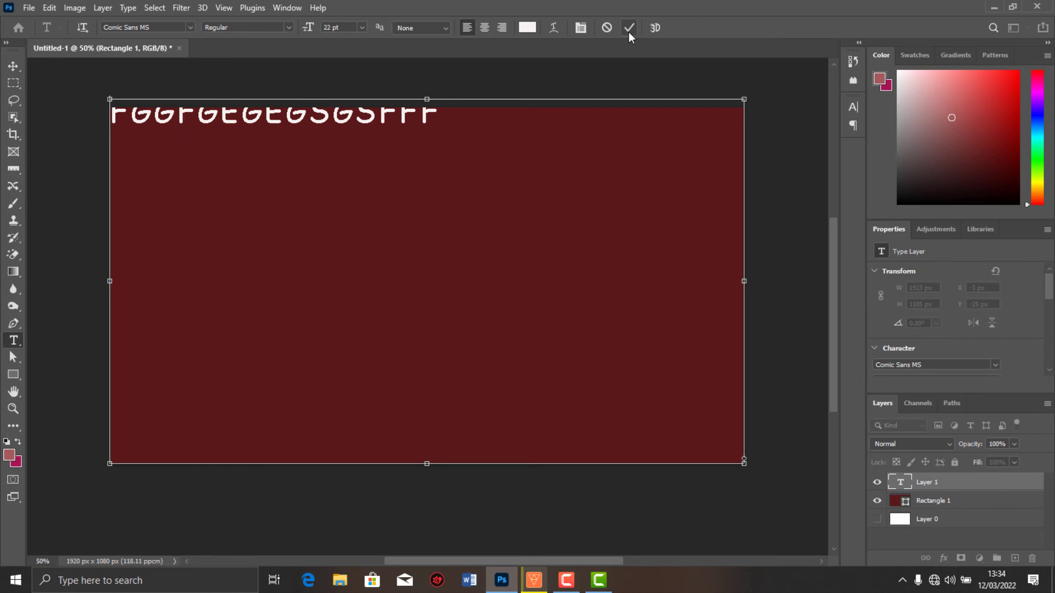
key("ctrl+z")
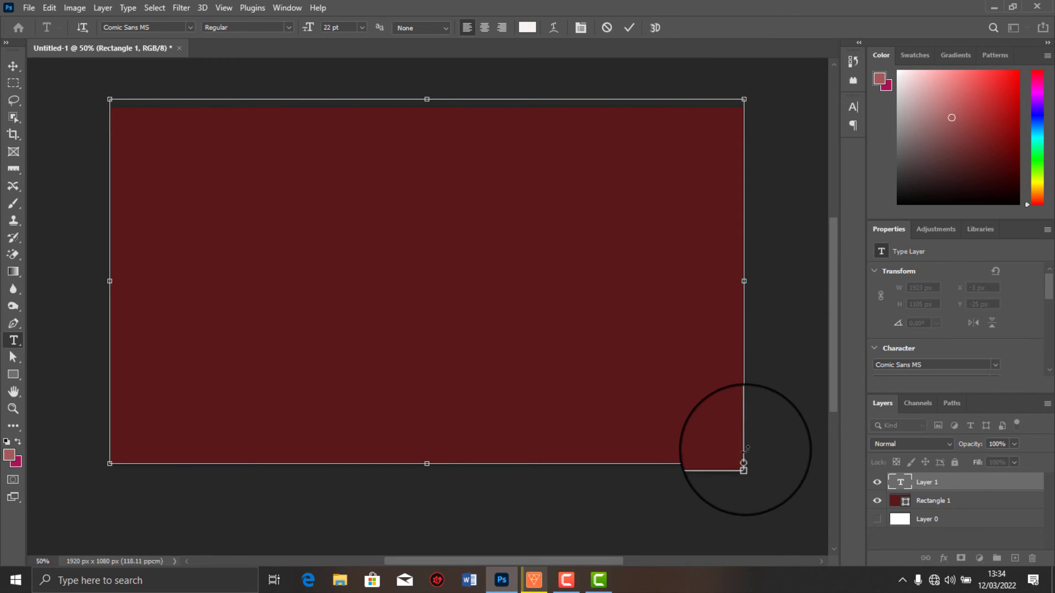
Shrink the text box to about 1605 × 941 px and commit the text layer.
left_click_drag(745, 450, 637, 409)
left_click(629, 28)
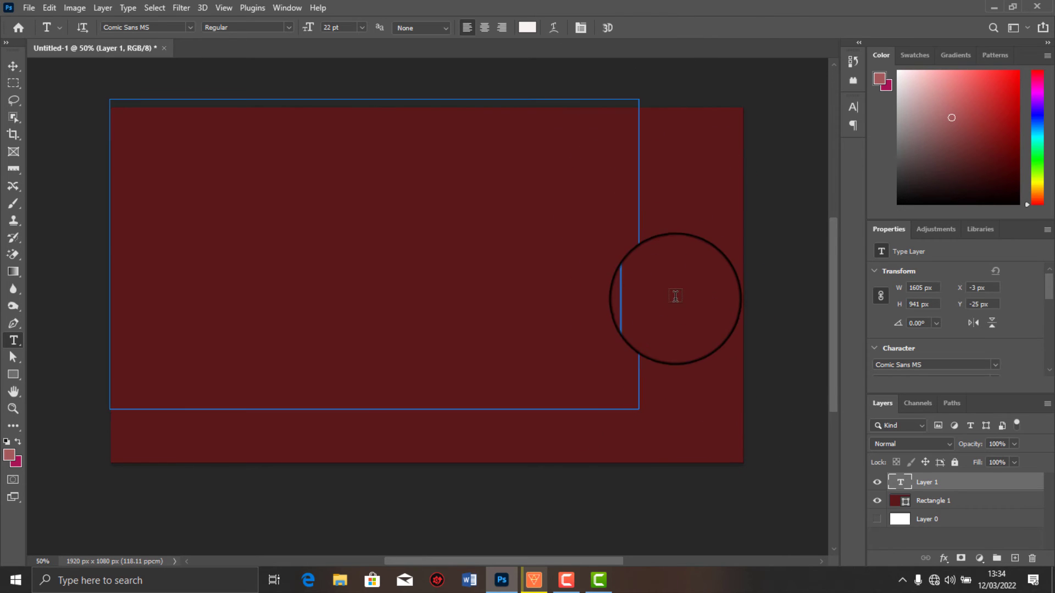
Add a separate text layer reading "SUBSCRBE" near the canvas's right edge and commit it.
left_click(702, 282)
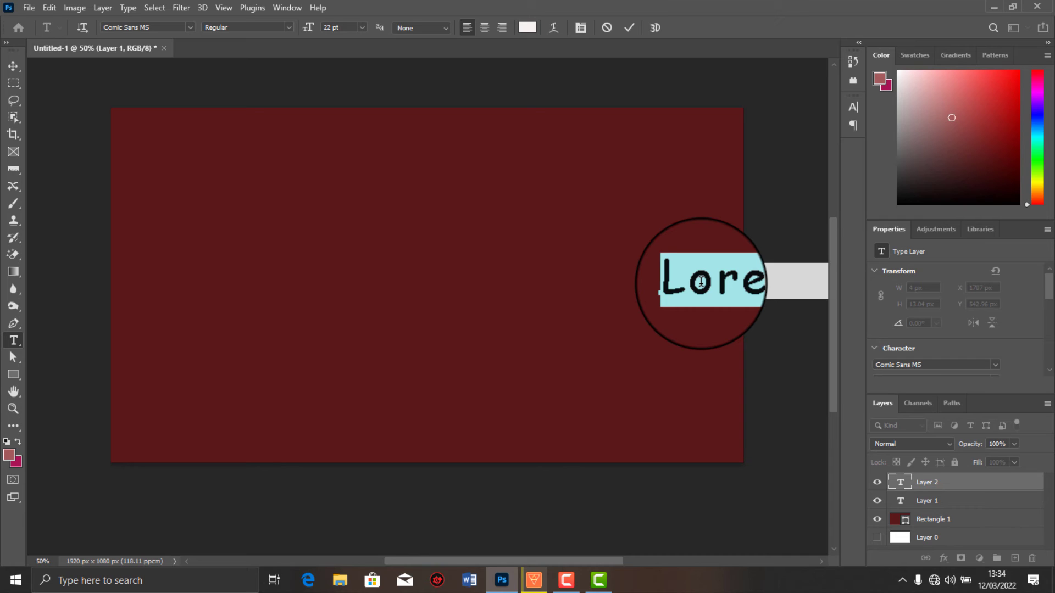
type("SUB")
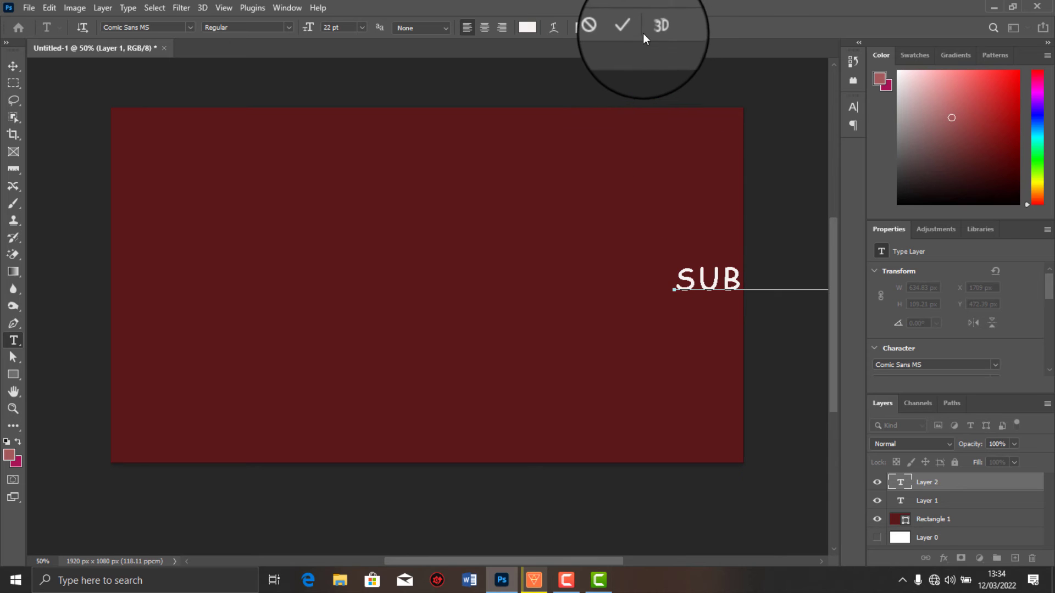
left_click(627, 26)
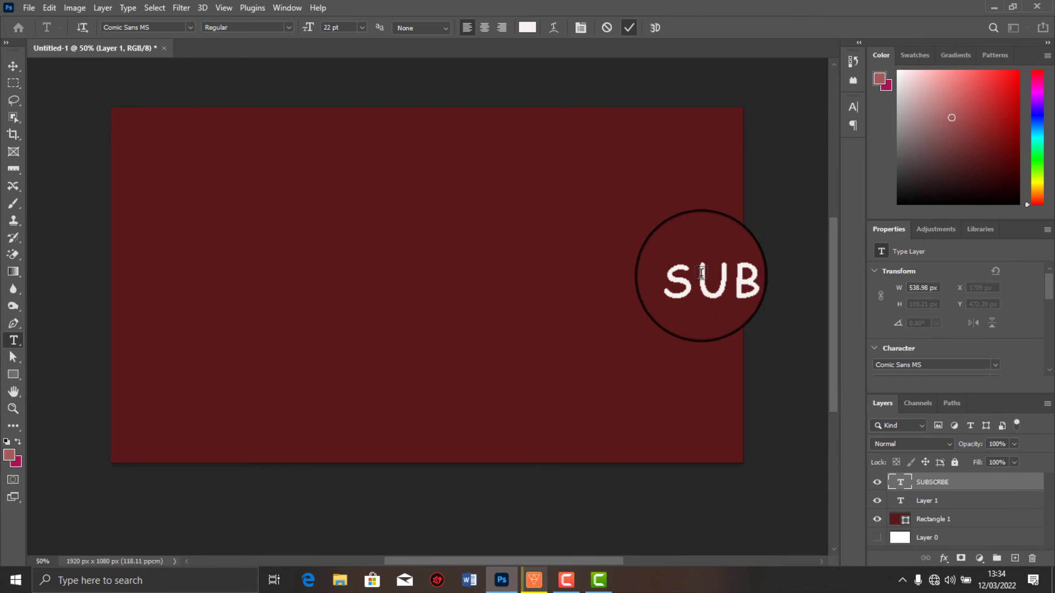
Move the "SUBSCRBE" text to the horizontal centre of the canvas, slightly above the middle.
left_click(13, 66)
left_click_drag(709, 277, 322, 248)
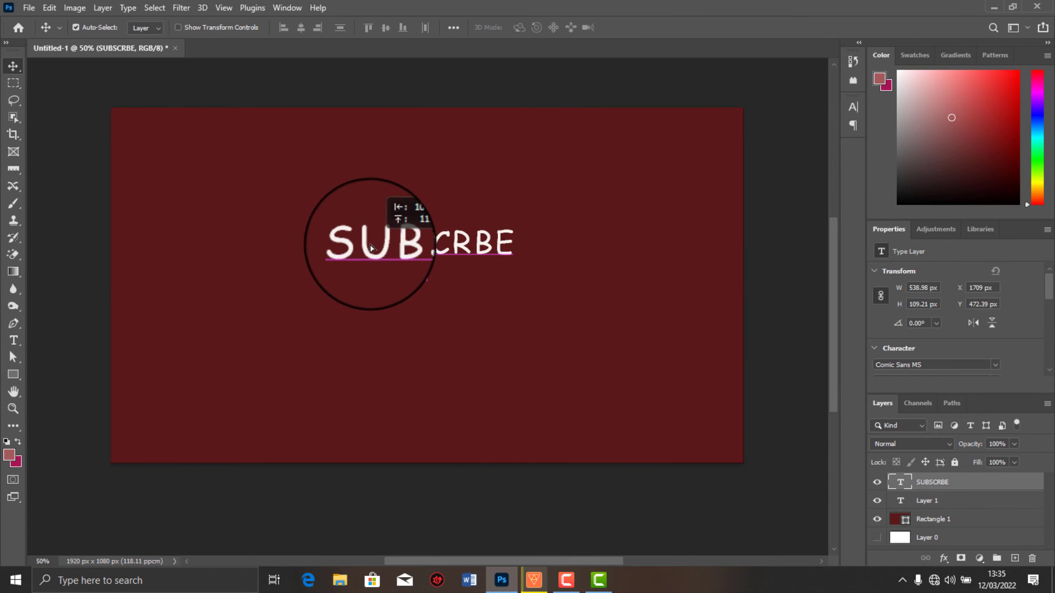
left_click(526, 236)
Free-transform the "SUBSCRBE" text to about 286% and reposition it around X 928 px, Y 446 px.
left_click(440, 242)
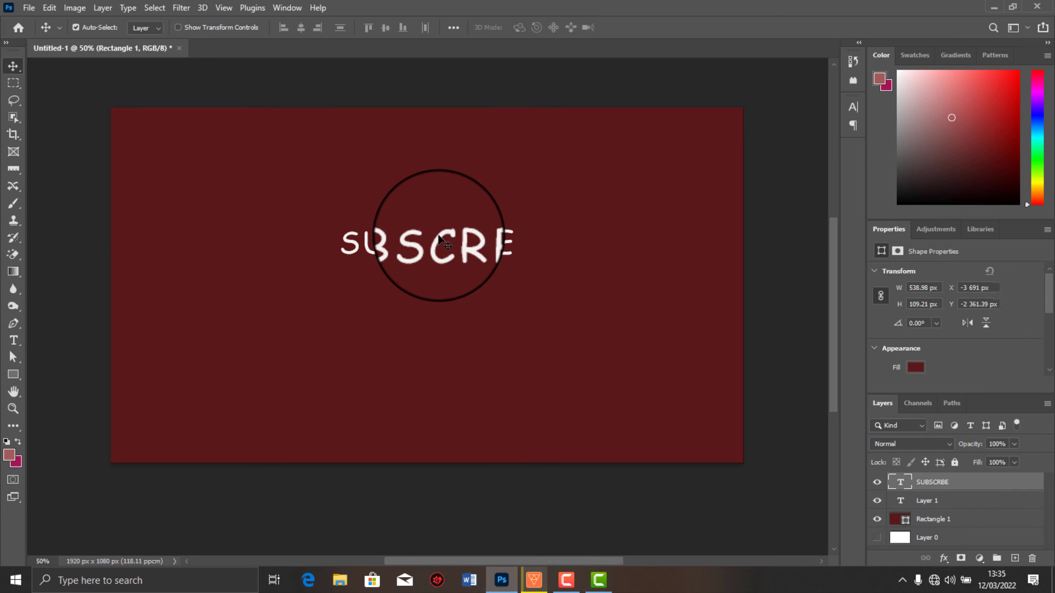
key("ctrl+t")
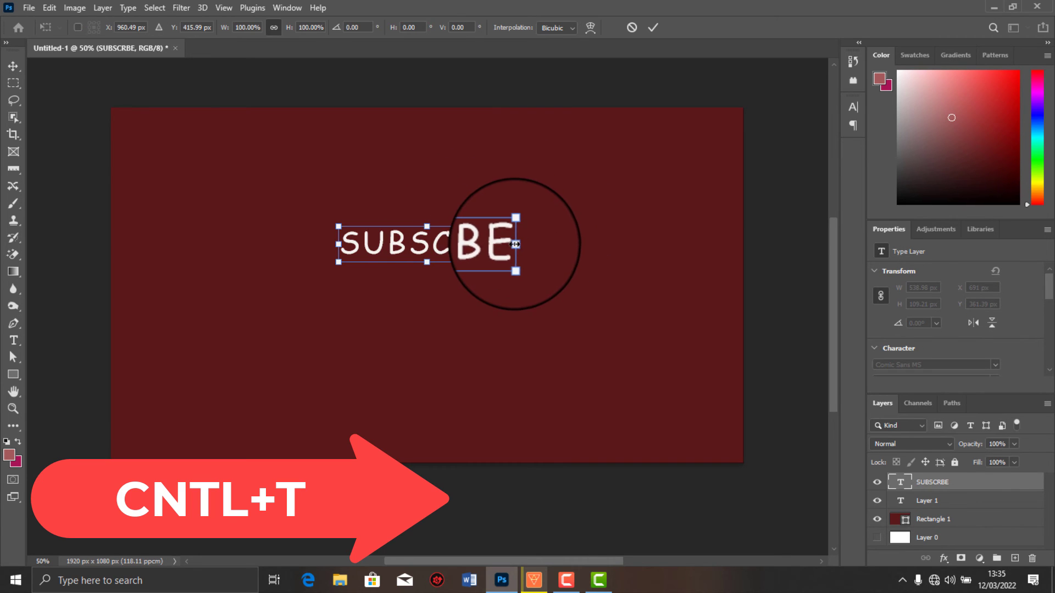
left_click_drag(515, 245, 624, 245)
left_click_drag(482, 273, 477, 320)
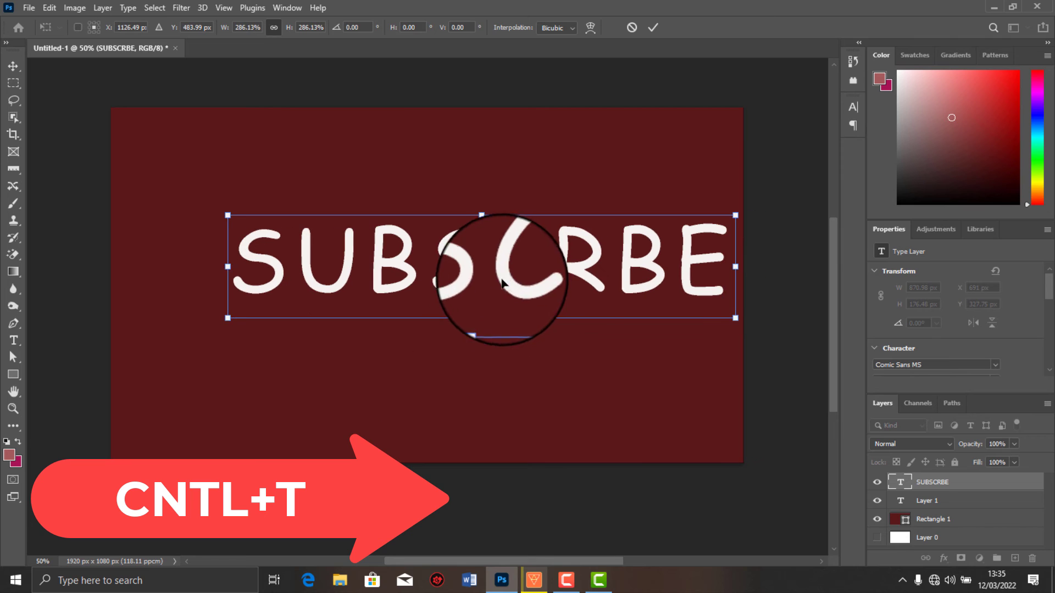
left_click_drag(557, 286, 483, 277)
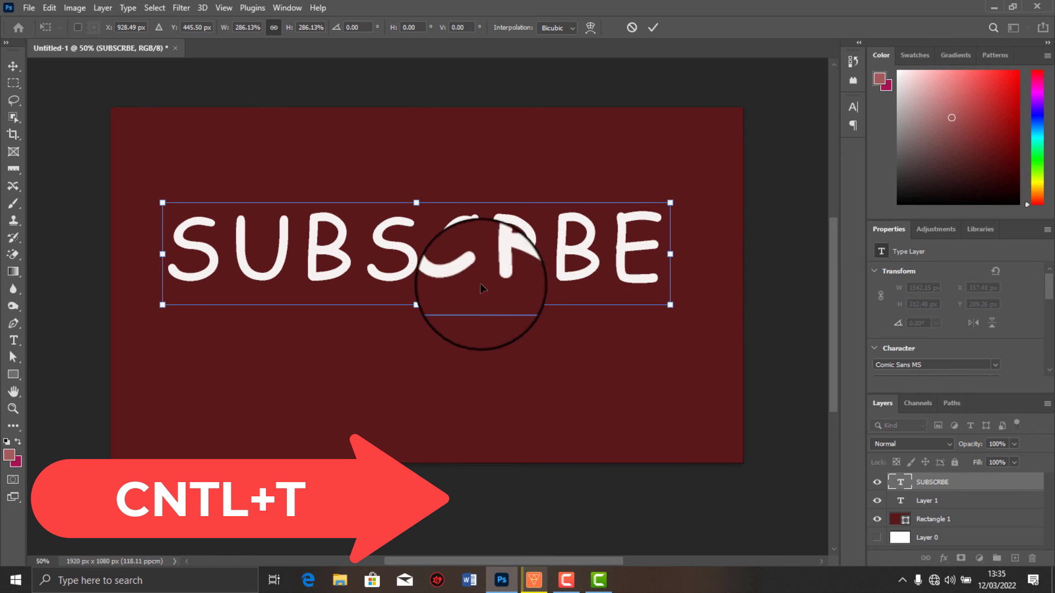